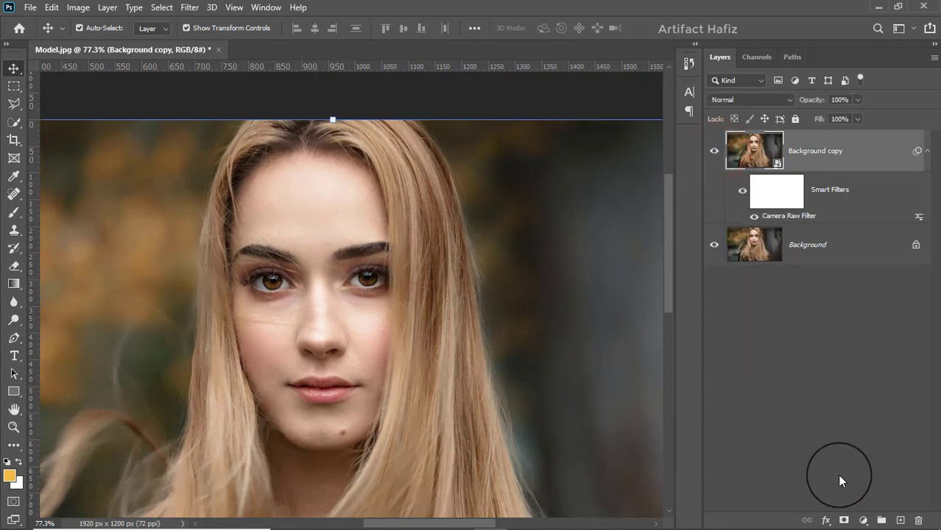
Add a white layer mask to Background copy and set up a Soft Round brush in black at 100% opacity
{"action": "left_click", "coordinate": [843, 521]}
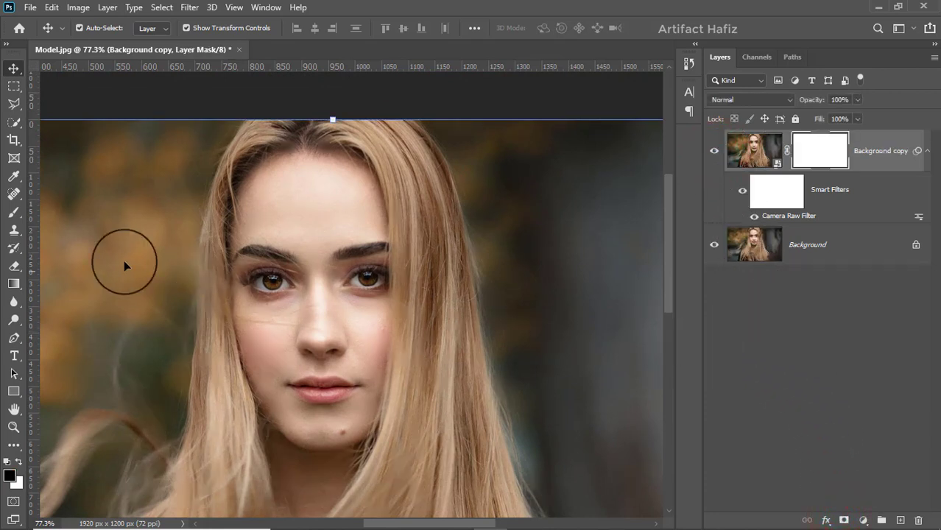
{"action": "left_click", "coordinate": [14, 212]}
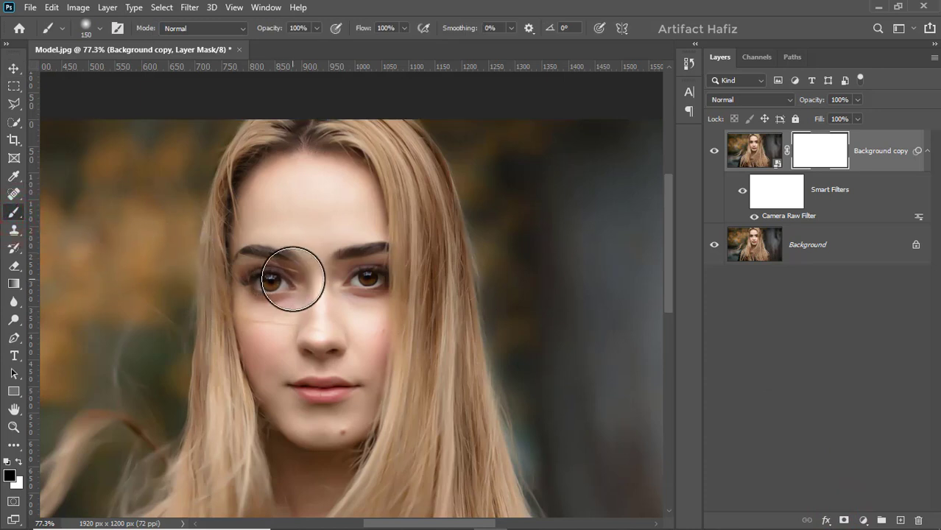
{"action": "scroll", "coordinate": [293, 279], "scroll_direction": "down", "scroll_amount": 2}
{"action": "scroll", "coordinate": [292, 279], "scroll_direction": "down", "scroll_amount": 2}
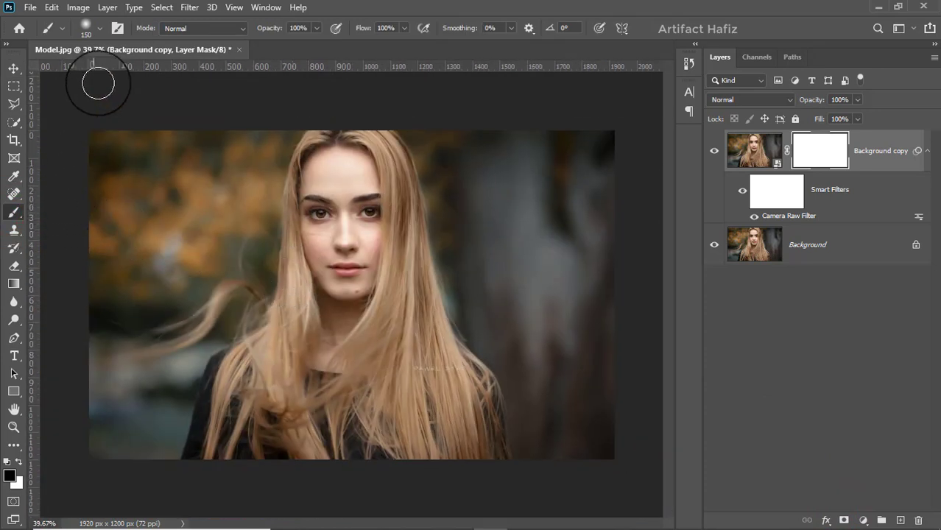
{"action": "left_click", "coordinate": [100, 28]}
{"action": "left_click", "coordinate": [78, 187]}
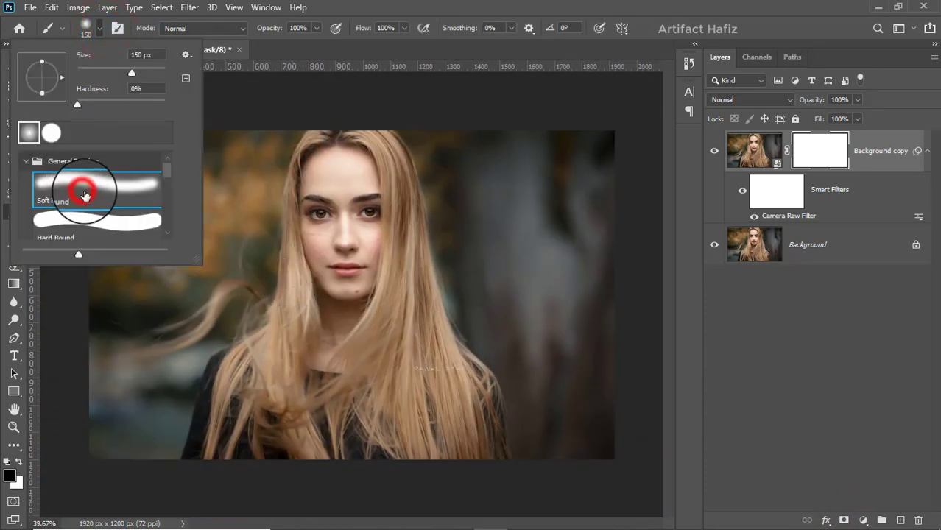
{"action": "left_click", "coordinate": [17, 455]}
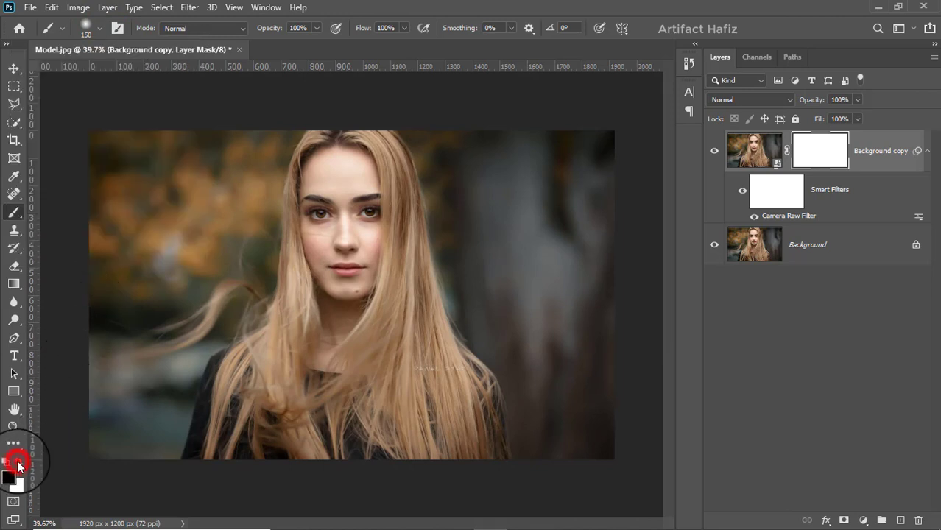
{"action": "left_click", "coordinate": [316, 28]}
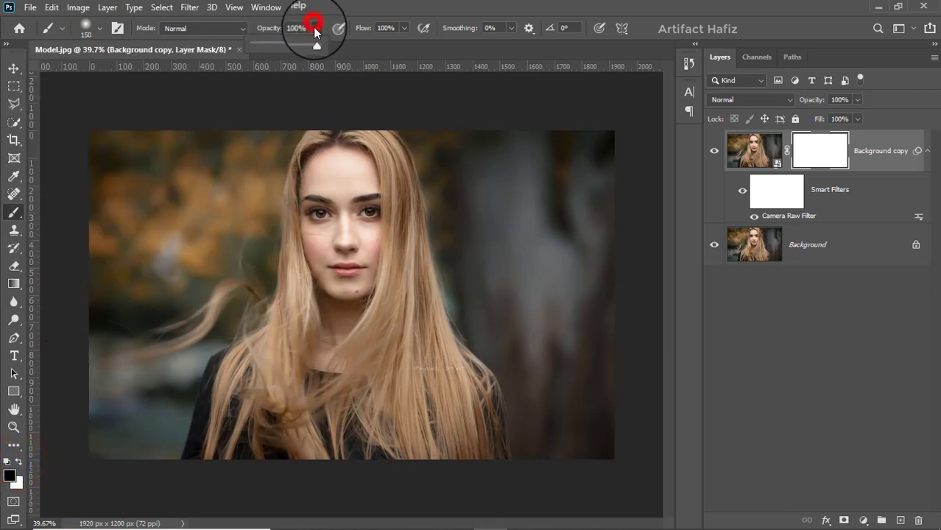
{"action": "left_click", "coordinate": [368, 4]}
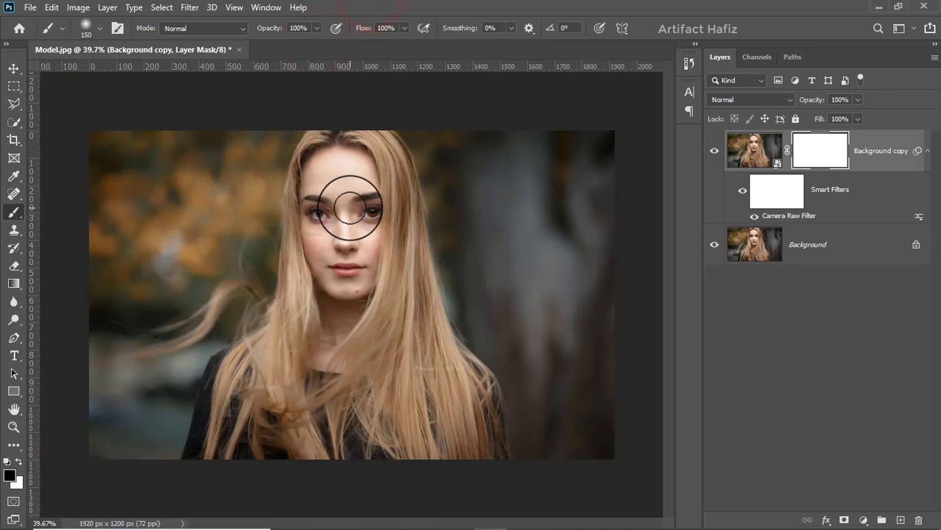
Paint black over the woman's face, hair and body on the Background copy mask, using a brush size of 400
{"action": "left_click_drag", "start_coordinate": [330, 160], "coordinate": [349, 336]}
{"action": "mouse_move", "coordinate": [350, 162]}
{"action": "left_mouse_down"}
{"action": "mouse_move", "coordinate": [376, 210]}
{"action": "mouse_move", "coordinate": [391, 365]}
{"action": "mouse_move", "coordinate": [340, 347]}
{"action": "mouse_move", "coordinate": [330, 220]}
{"action": "mouse_move", "coordinate": [294, 389]}
{"action": "mouse_move", "coordinate": [278, 367]}
{"action": "mouse_move", "coordinate": [246, 420]}
{"action": "mouse_move", "coordinate": [458, 425]}
{"action": "left_mouse_up"}
{"action": "mouse_move", "coordinate": [458, 425]}
{"action": "left_mouse_down"}
{"action": "mouse_move", "coordinate": [410, 366]}
{"action": "mouse_move", "coordinate": [374, 300]}
{"action": "left_mouse_up"}
{"action": "mouse_move", "coordinate": [359, 263]}
{"action": "left_mouse_down"}
{"action": "mouse_move", "coordinate": [346, 375]}
{"action": "mouse_move", "coordinate": [348, 233]}
{"action": "mouse_move", "coordinate": [349, 328]}
{"action": "left_mouse_up"}
{"action": "left_click_drag", "start_coordinate": [350, 237], "coordinate": [351, 251]}
{"action": "mouse_move", "coordinate": [324, 338]}
{"action": "left_mouse_down"}
{"action": "mouse_move", "coordinate": [248, 448]}
{"action": "mouse_move", "coordinate": [448, 465]}
{"action": "left_mouse_up"}
{"action": "left_click_drag", "start_coordinate": [430, 399], "coordinate": [414, 349]}
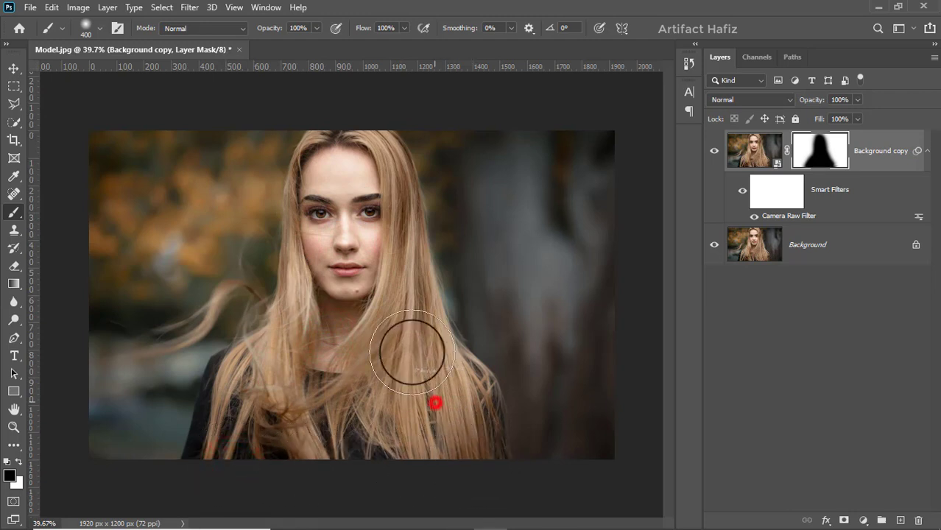
{"action": "mouse_move", "coordinate": [361, 189]}
{"action": "left_mouse_down"}
{"action": "mouse_move", "coordinate": [361, 170]}
{"action": "mouse_move", "coordinate": [376, 337]}
{"action": "left_mouse_up"}
{"action": "scroll", "coordinate": [357, 290], "scroll_direction": "up", "scroll_amount": 1}
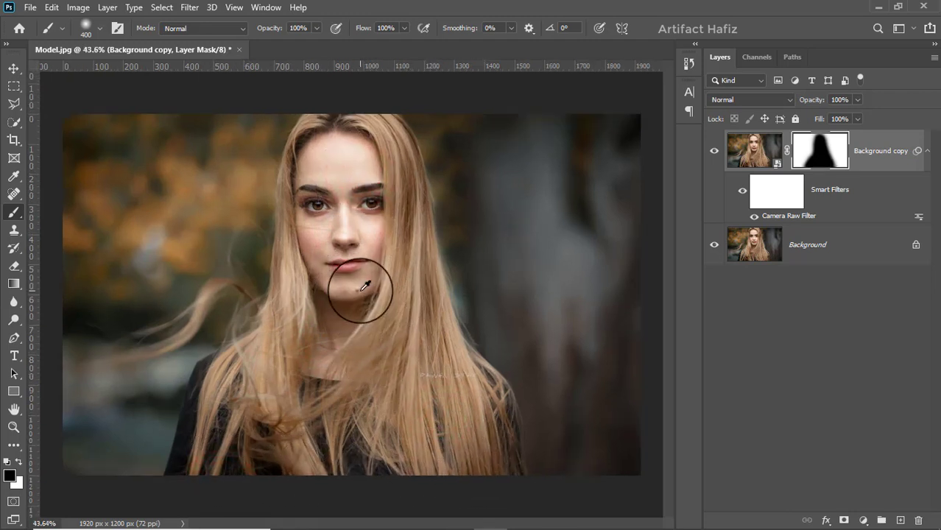
{"action": "left_click", "coordinate": [716, 151]}
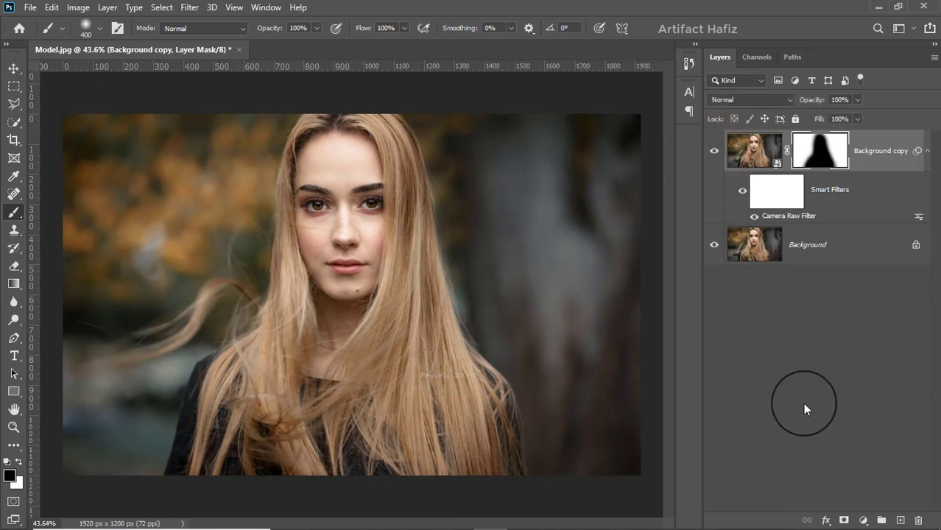
Add a Curves adjustment layer above Background copy and pull the lower part of the RGB curve down slightly
{"action": "left_click", "coordinate": [865, 520]}
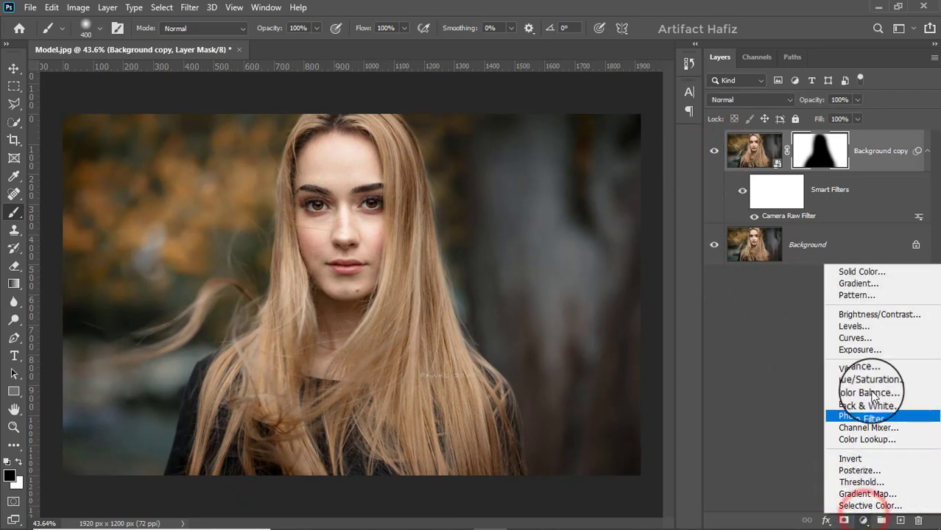
{"action": "left_click", "coordinate": [887, 335]}
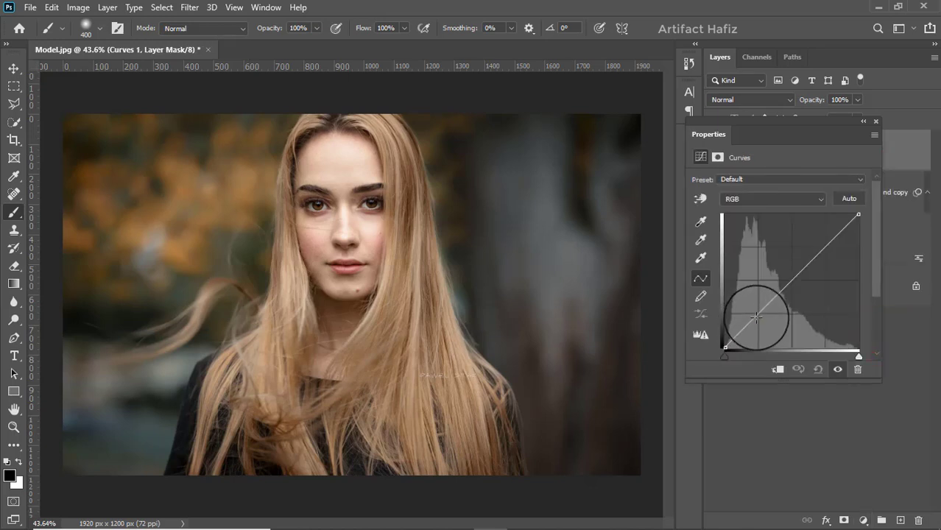
{"action": "left_click_drag", "start_coordinate": [756, 317], "coordinate": [765, 315]}
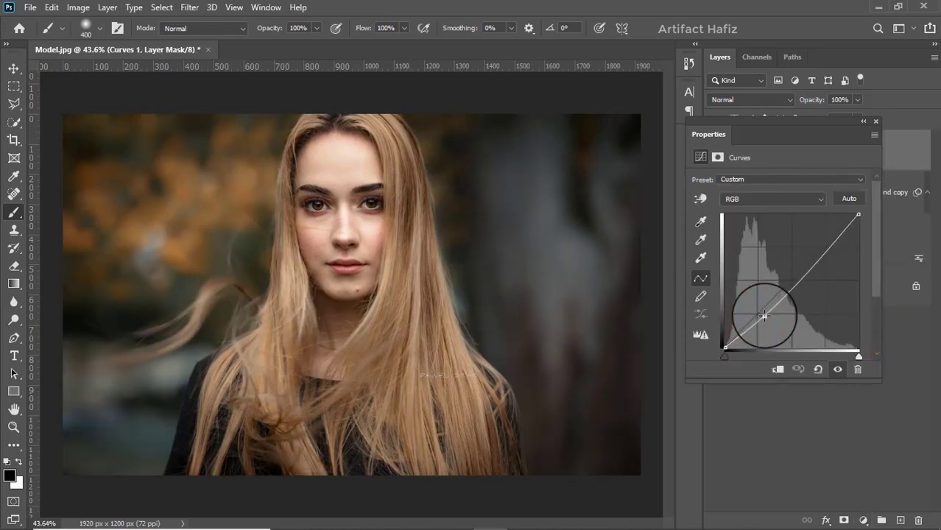
{"action": "left_click", "coordinate": [875, 123]}
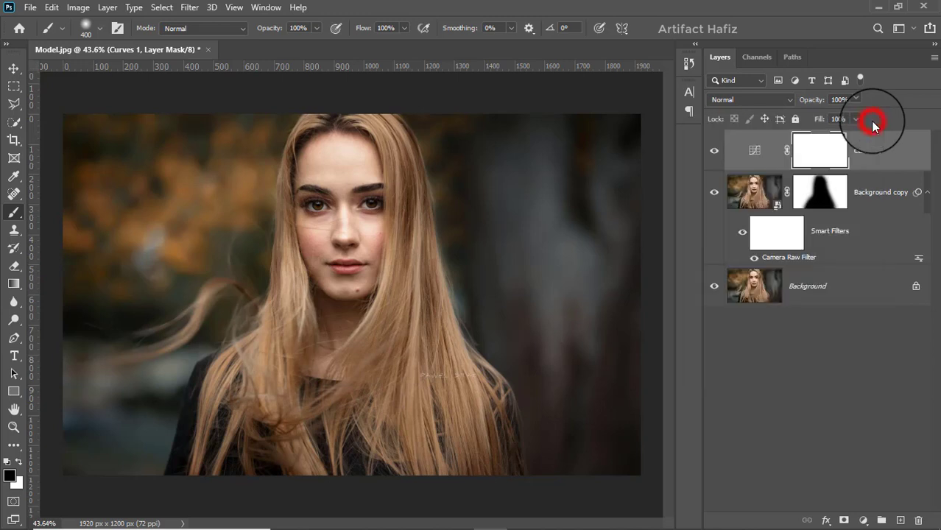
Add a second Curves adjustment layer with a gentle S-curve, raising the highlights and lowering the shadows
{"action": "left_click", "coordinate": [863, 520]}
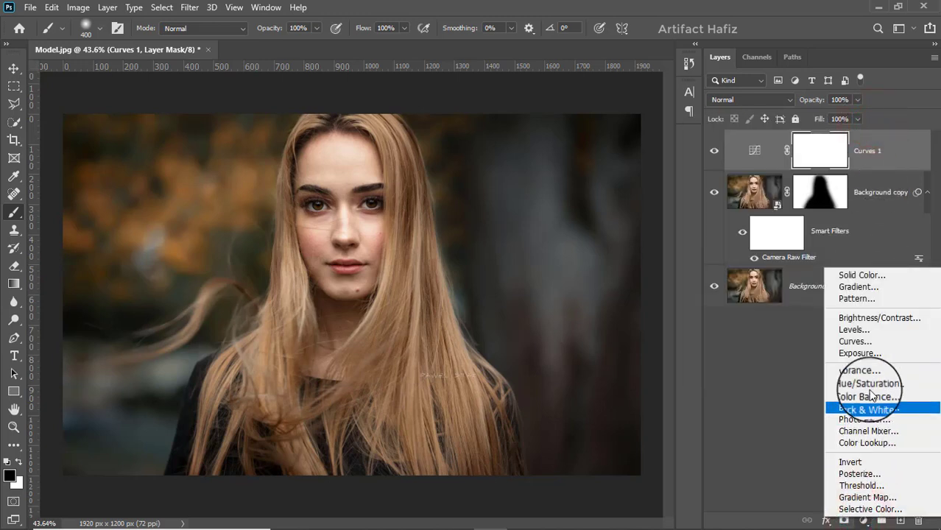
{"action": "left_click", "coordinate": [865, 341]}
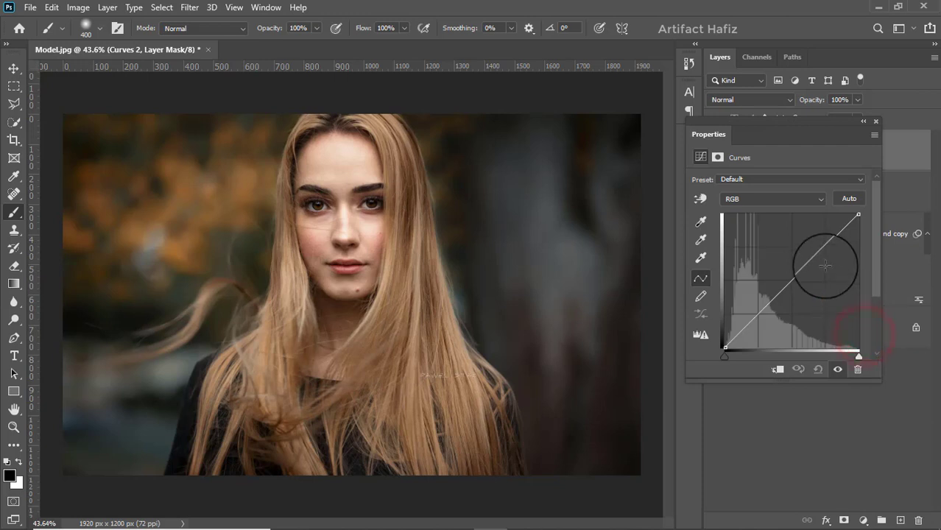
{"action": "left_click", "coordinate": [826, 242]}
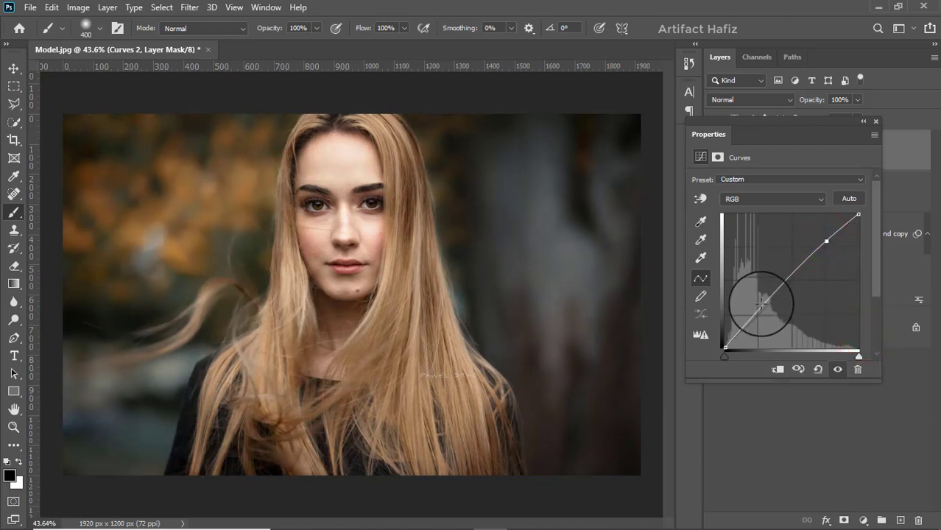
{"action": "left_click", "coordinate": [766, 310]}
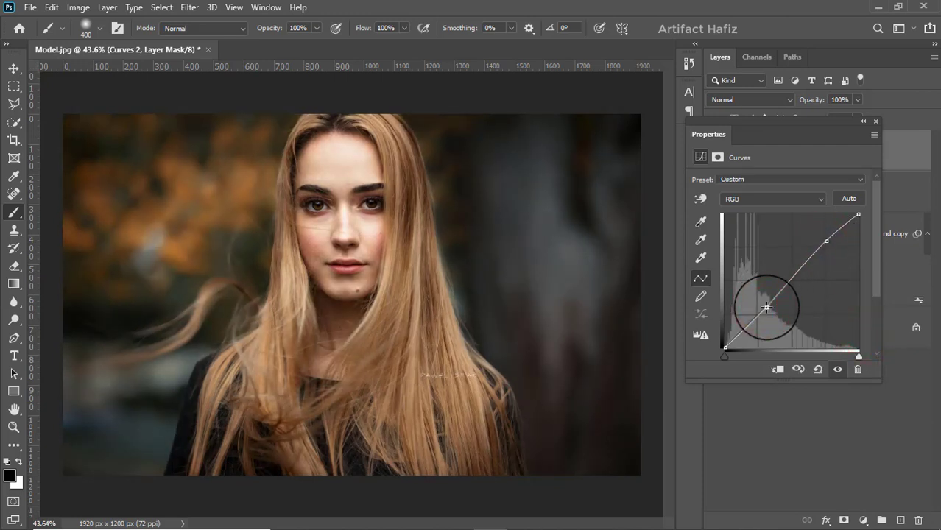
{"action": "left_click", "coordinate": [875, 121]}
{"action": "left_click", "coordinate": [714, 151]}
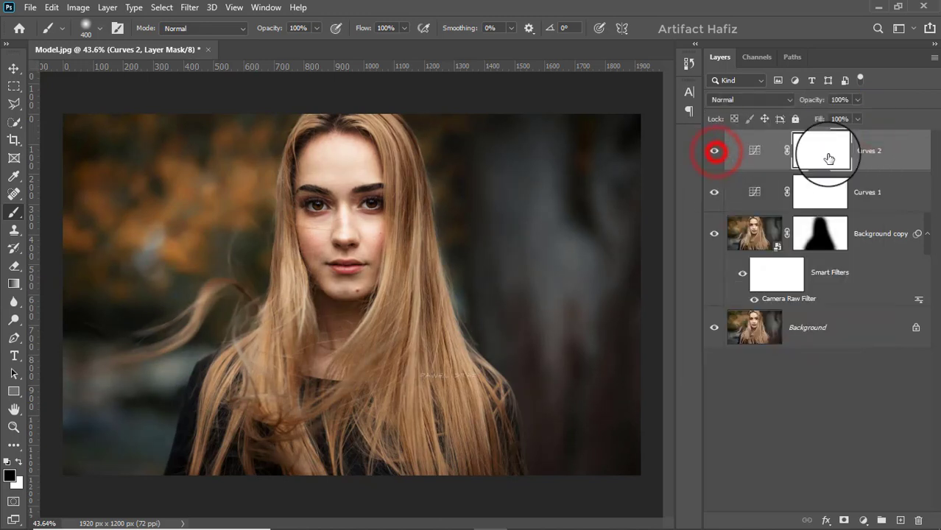
Set the Curves 2 layer's opacity to 32% and its blend mode to Luminosity
{"action": "left_click", "coordinate": [862, 151]}
{"action": "left_click", "coordinate": [858, 99]}
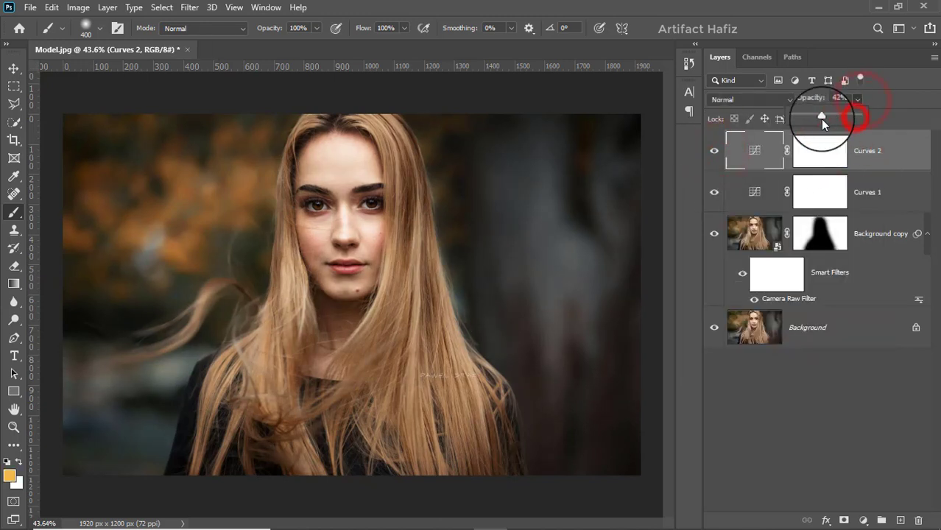
{"action": "left_click_drag", "start_coordinate": [822, 121], "coordinate": [814, 121]}
{"action": "left_click", "coordinate": [754, 100]}
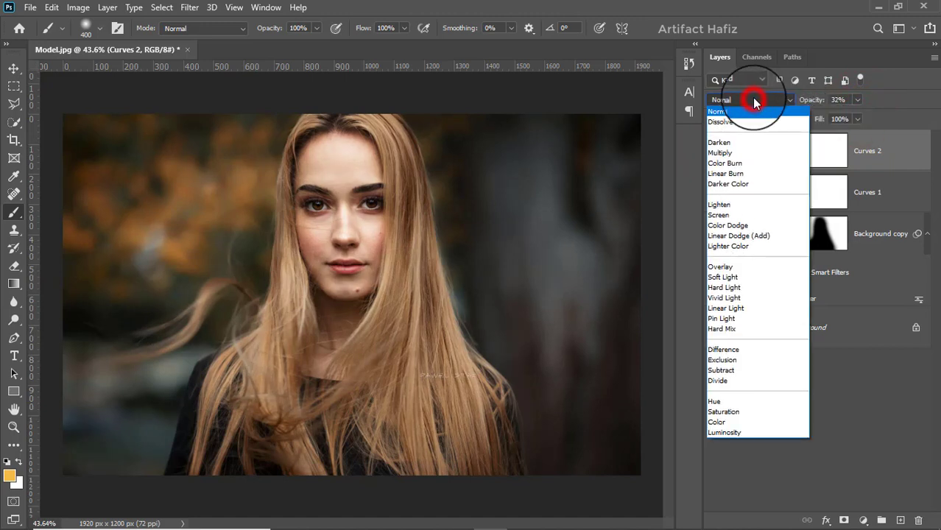
{"action": "left_click", "coordinate": [723, 431]}
{"action": "left_click", "coordinate": [868, 151]}
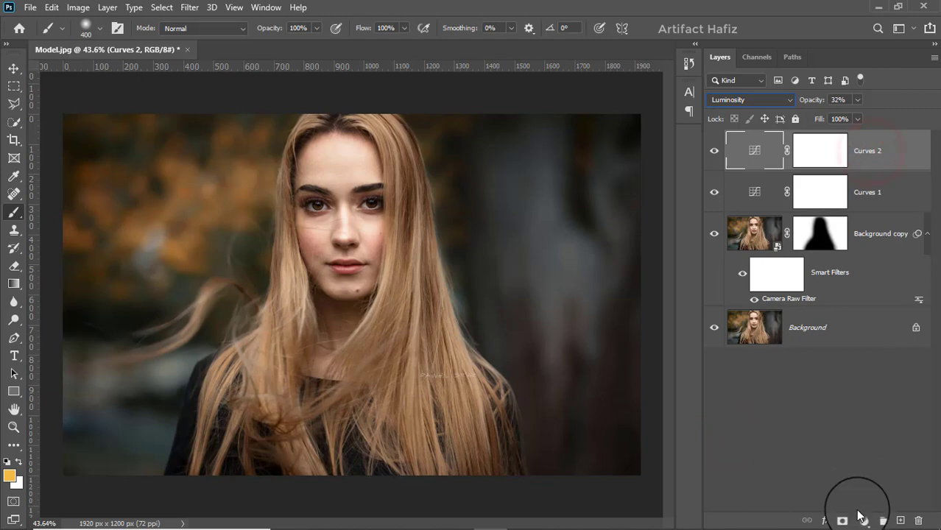
Add a Color Lookup adjustment layer using the Soft_Warming.look 3DLUT and set its opacity to 74%
{"action": "left_click", "coordinate": [862, 519]}
{"action": "left_click", "coordinate": [869, 447]}
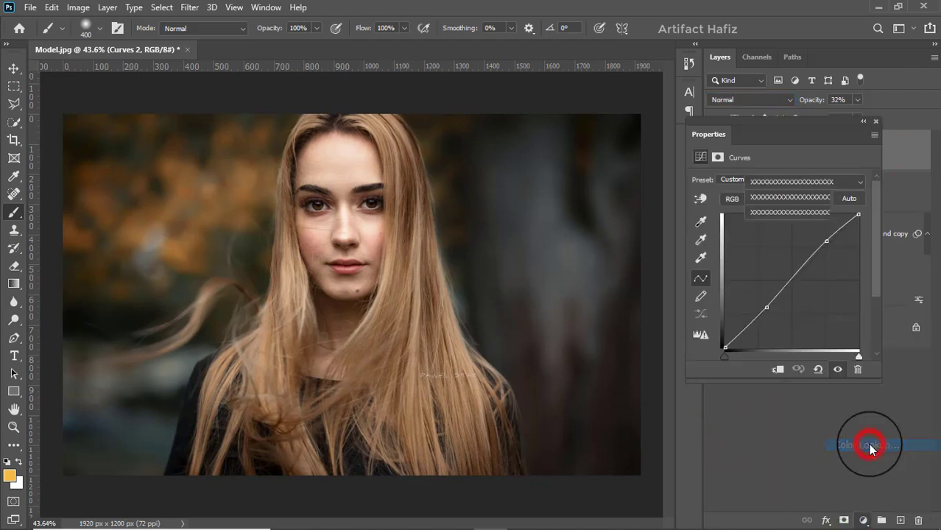
{"action": "left_click", "coordinate": [780, 184]}
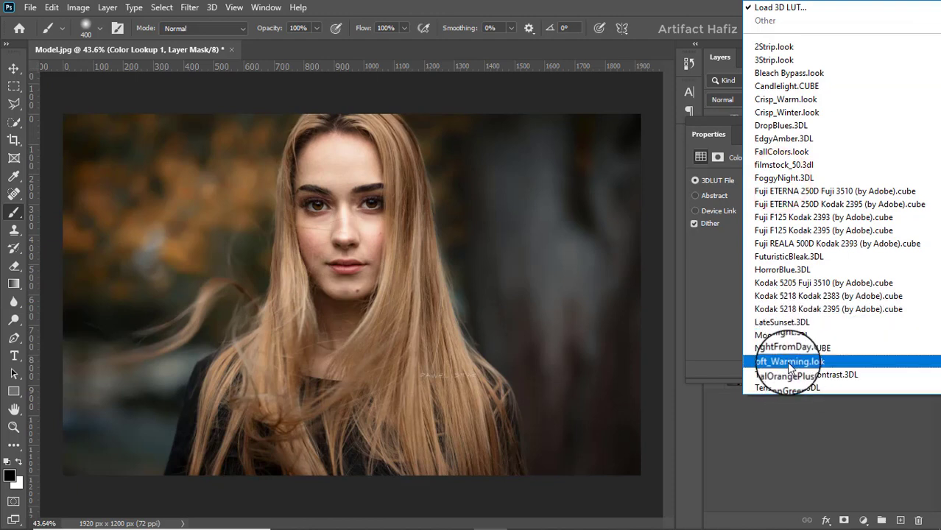
{"action": "left_click", "coordinate": [786, 362]}
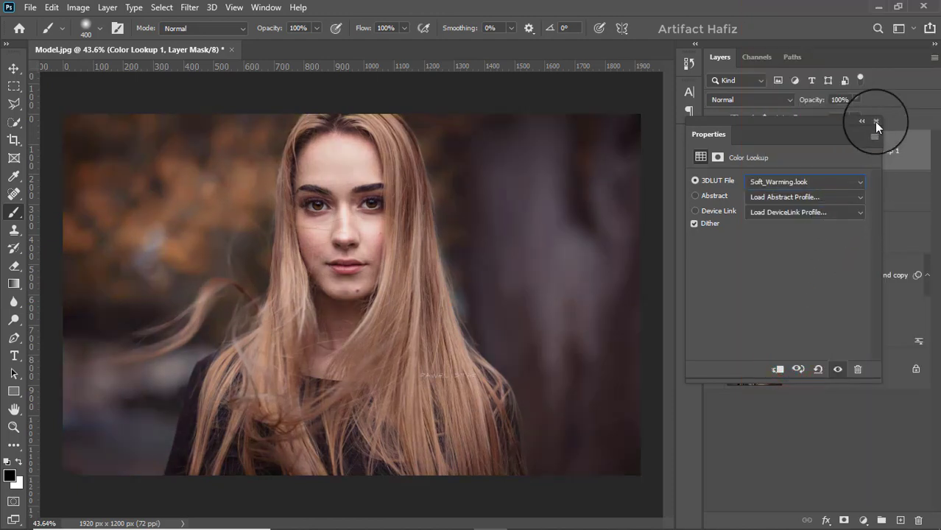
{"action": "left_click", "coordinate": [875, 122]}
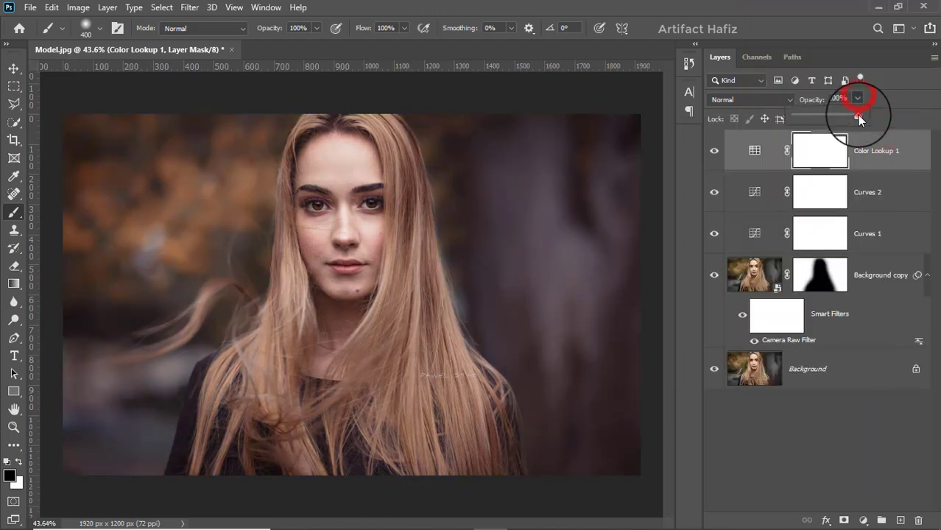
{"action": "left_click_drag", "start_coordinate": [840, 119], "coordinate": [840, 118]}
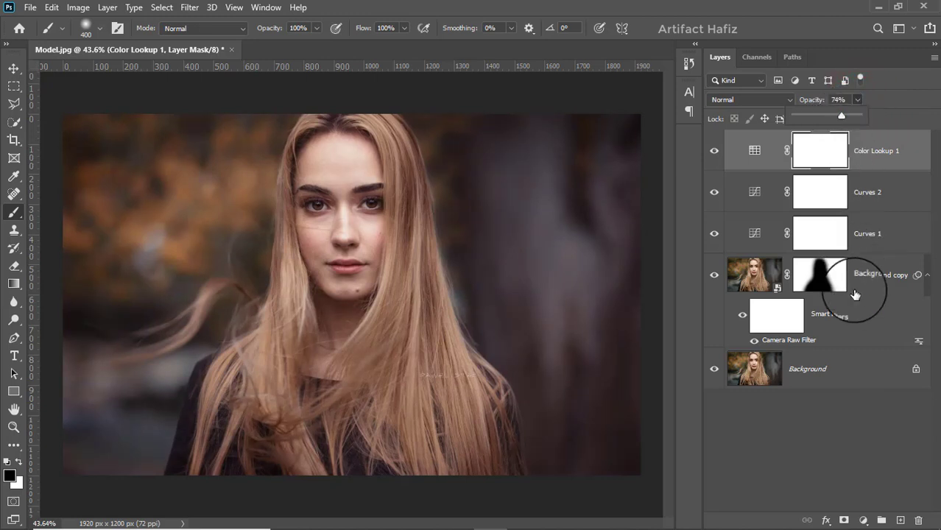
Add a Levels adjustment layer with the black input level at 2 and the white input level at 246
{"action": "left_click", "coordinate": [862, 520]}
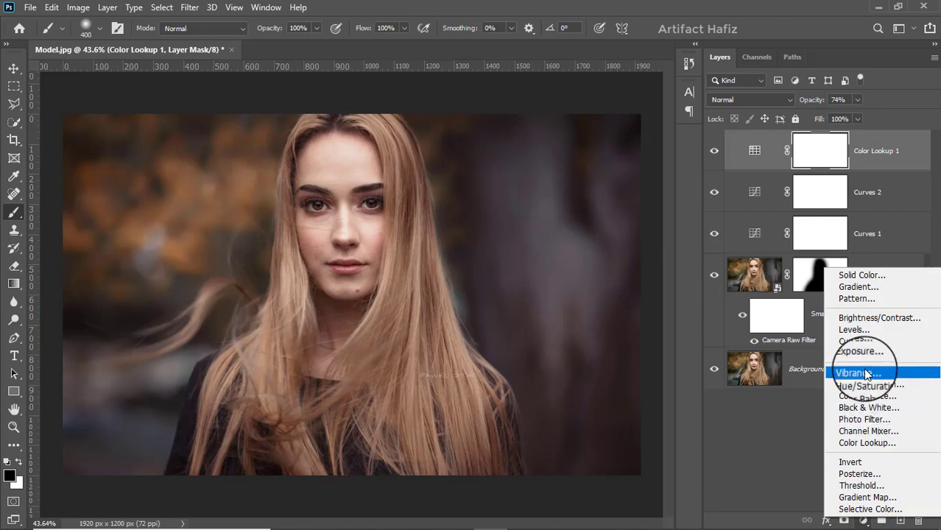
{"action": "left_click", "coordinate": [860, 329]}
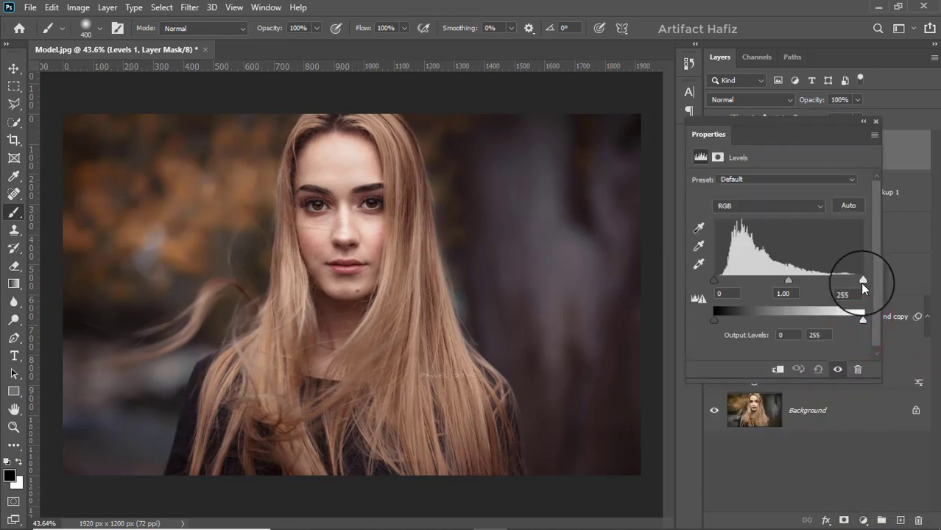
{"action": "left_click_drag", "start_coordinate": [862, 281], "coordinate": [857, 281]}
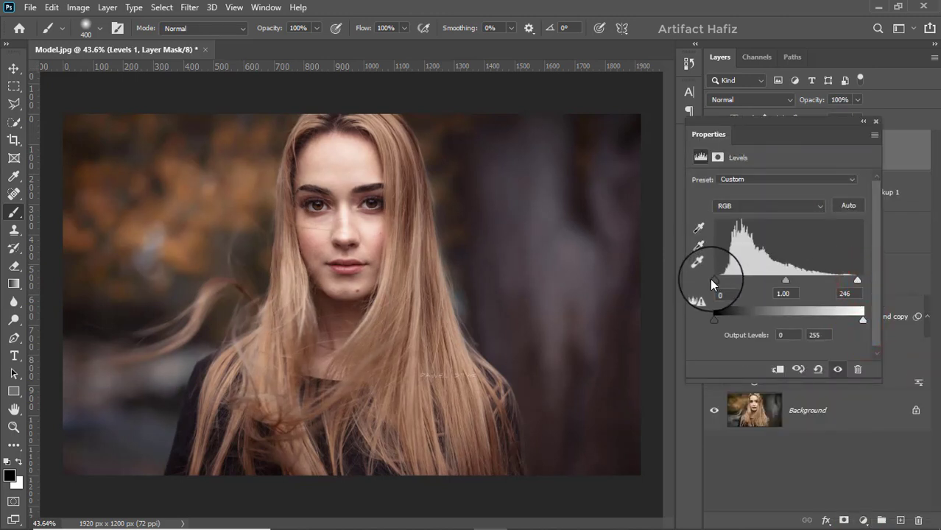
{"action": "left_click_drag", "start_coordinate": [714, 280], "coordinate": [716, 281]}
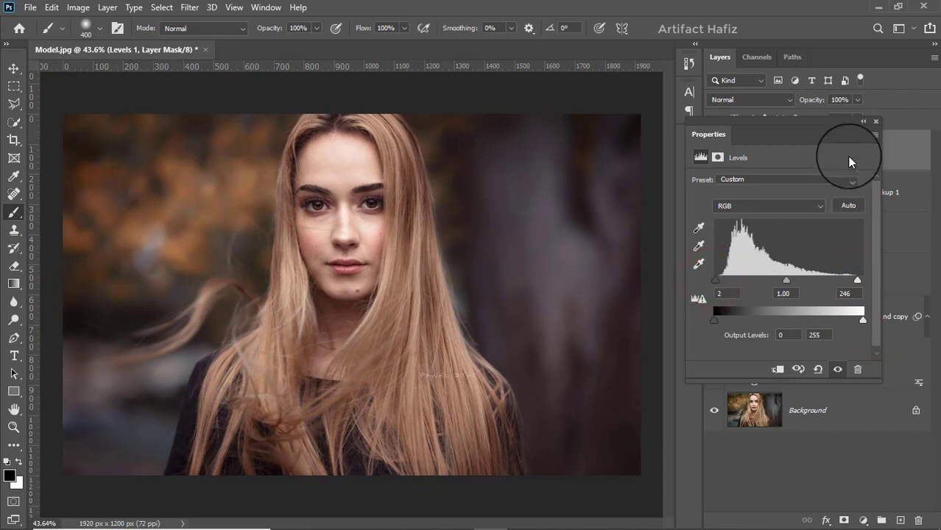
{"action": "left_click", "coordinate": [876, 121]}
Stamp all visible layers into a new top layer and convert it for smart filters
{"action": "key", "text": "ctrl+alt+shift+e"}
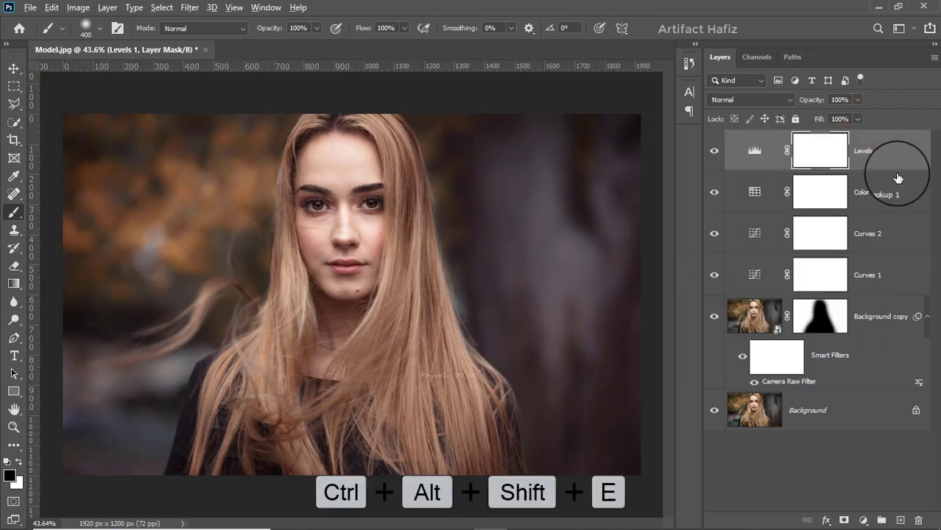
{"action": "left_click", "coordinate": [189, 7]}
{"action": "left_click", "coordinate": [195, 42]}
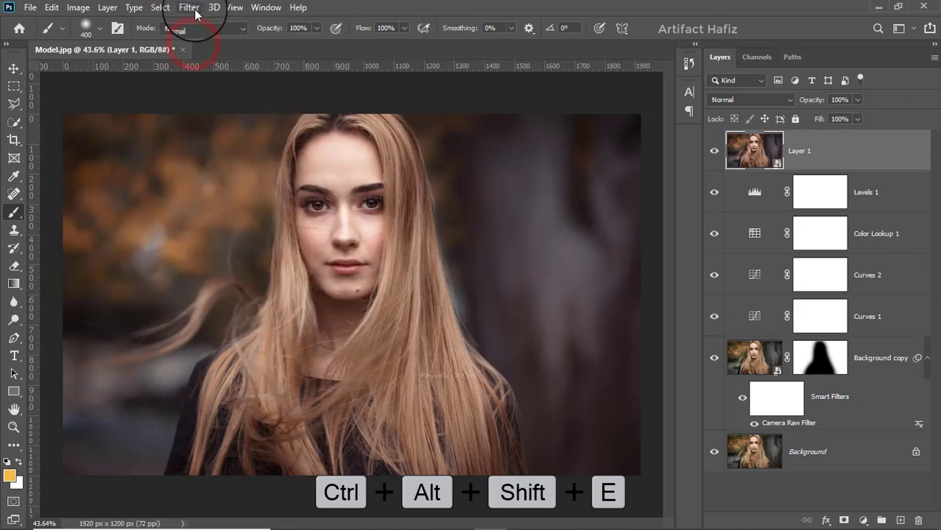
Apply Camera Raw to Layer 1 with Contrast -3, Highlights -17, Shadows +6, Whites +4, Blacks +10, Texture -2, Clarity +3 and Dehaze +2
{"action": "left_click", "coordinate": [194, 9]}
{"action": "left_click", "coordinate": [206, 89]}
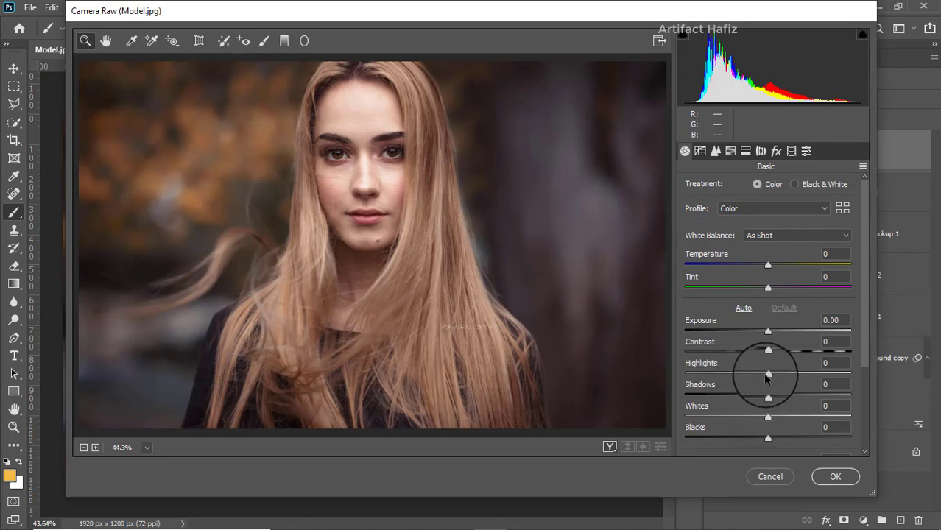
{"action": "left_click_drag", "start_coordinate": [766, 372], "coordinate": [753, 378]}
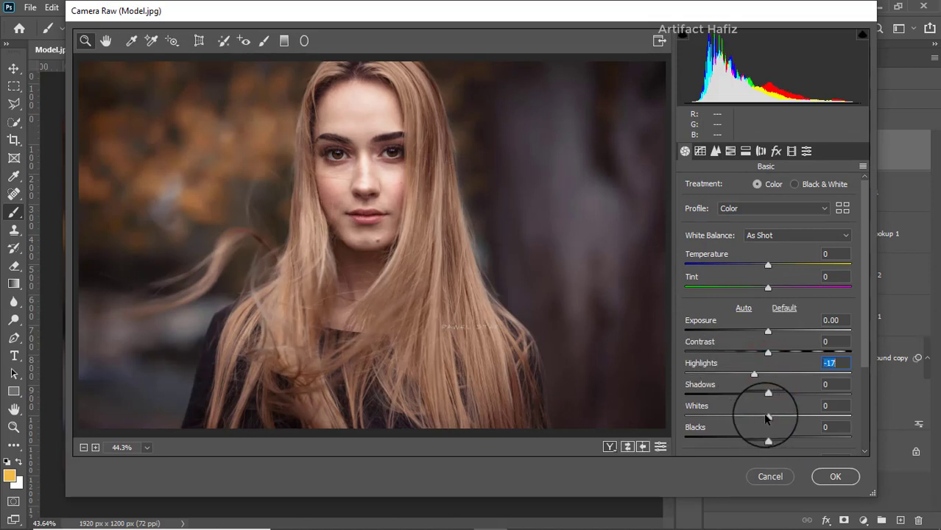
{"action": "left_click_drag", "start_coordinate": [767, 418], "coordinate": [774, 439]}
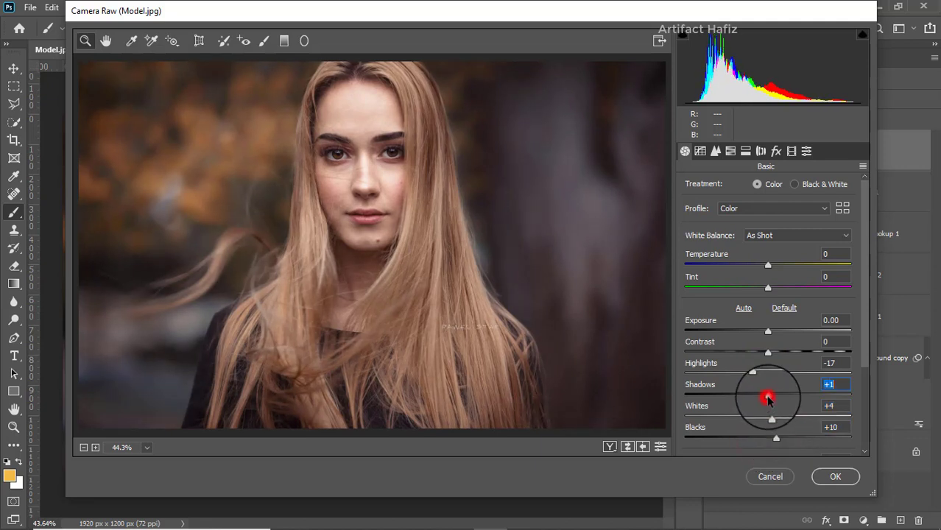
{"action": "left_click_drag", "start_coordinate": [774, 398], "coordinate": [772, 394]}
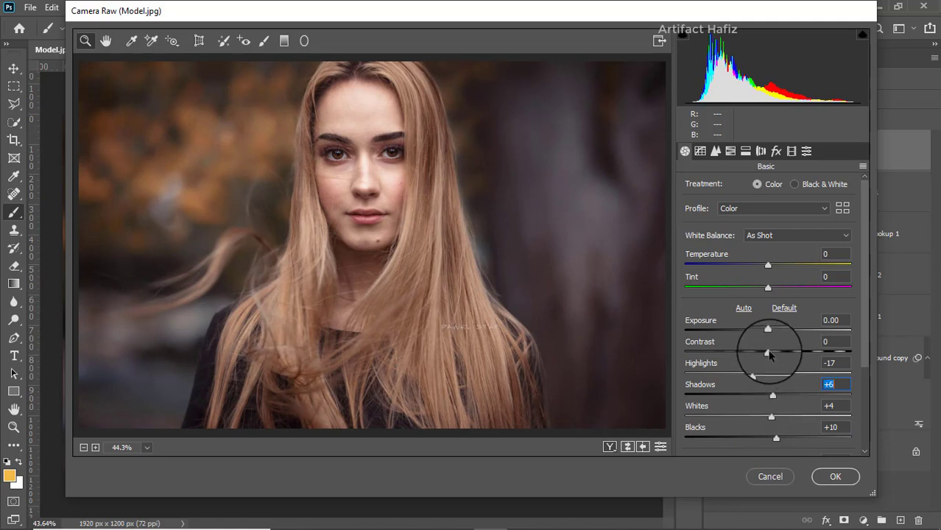
{"action": "left_click_drag", "start_coordinate": [768, 352], "coordinate": [774, 355]}
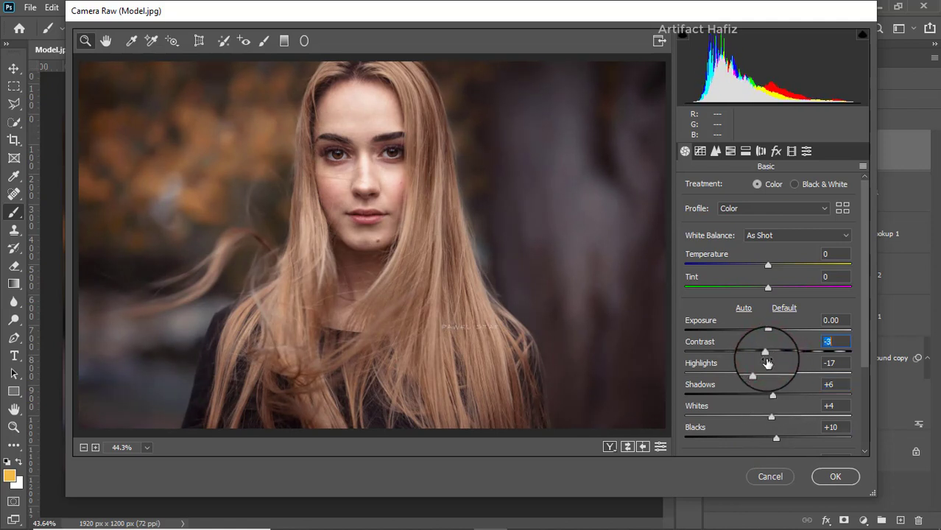
{"action": "scroll", "coordinate": [773, 389], "scroll_direction": "down", "scroll_amount": 3}
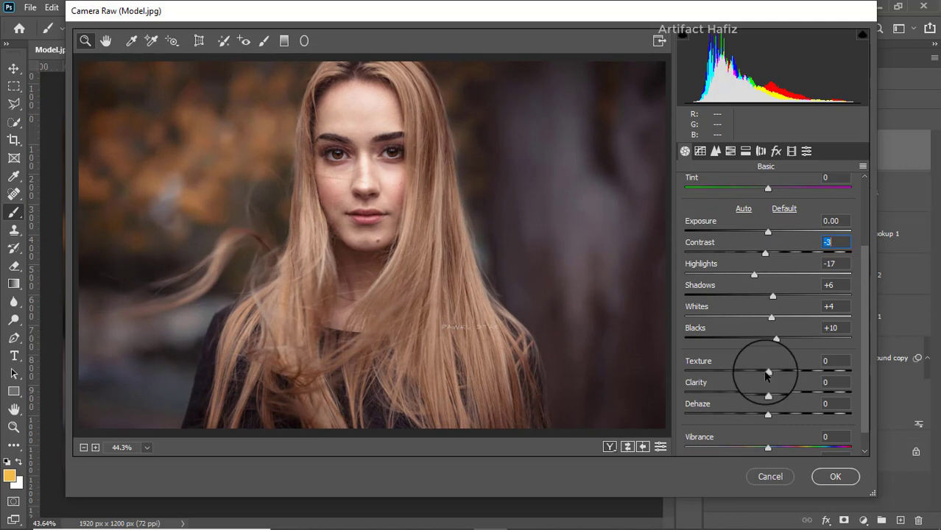
{"action": "left_click_drag", "start_coordinate": [768, 371], "coordinate": [768, 421]}
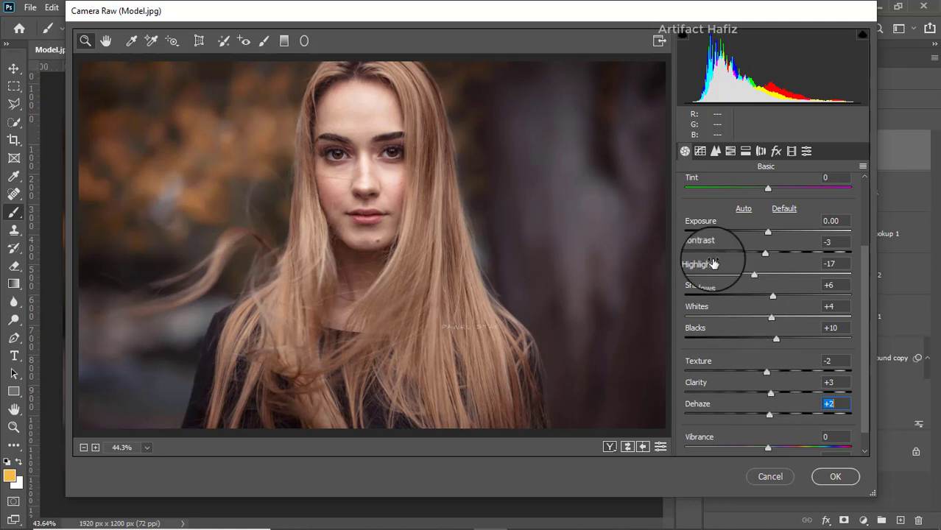
On the RGB point tone curve, move the black point to input 2, output 0 and the white point to input 241, output 255
{"action": "left_click", "coordinate": [700, 151]}
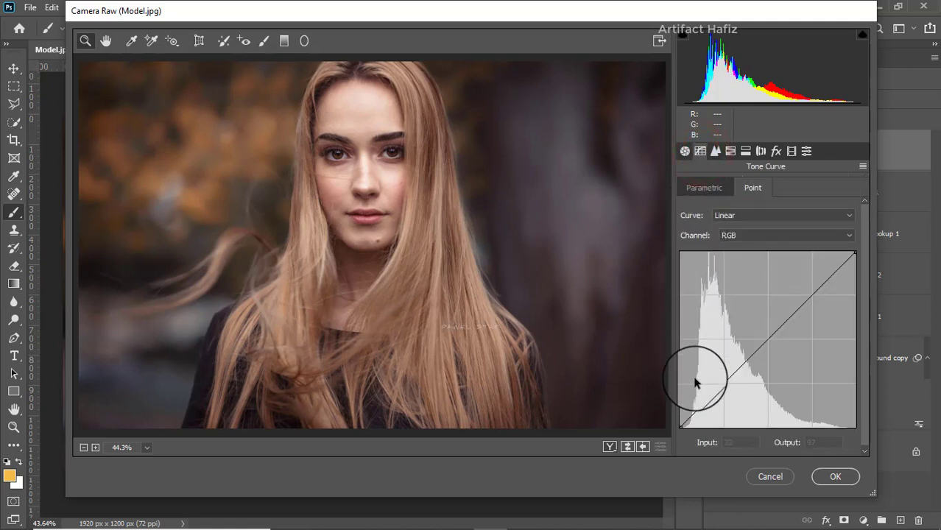
{"action": "left_click_drag", "start_coordinate": [680, 431], "coordinate": [682, 432]}
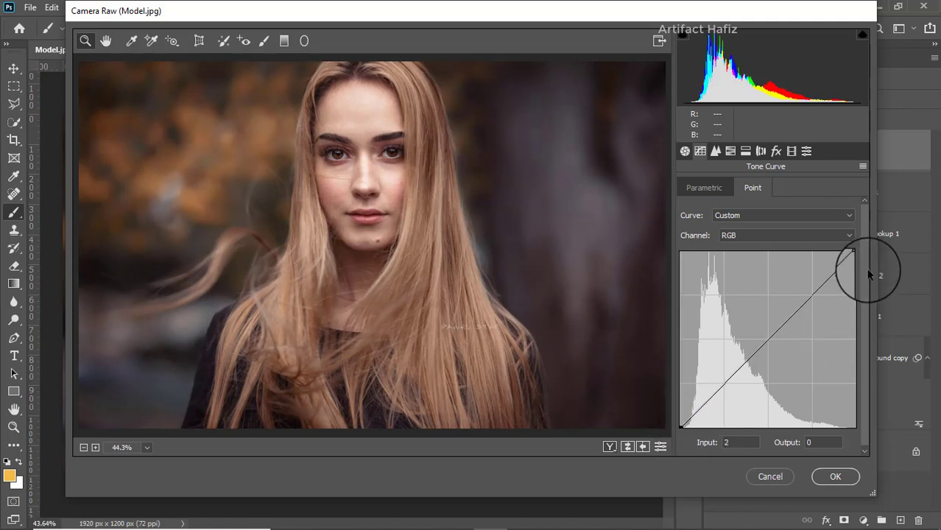
{"action": "left_click", "coordinate": [740, 442]}
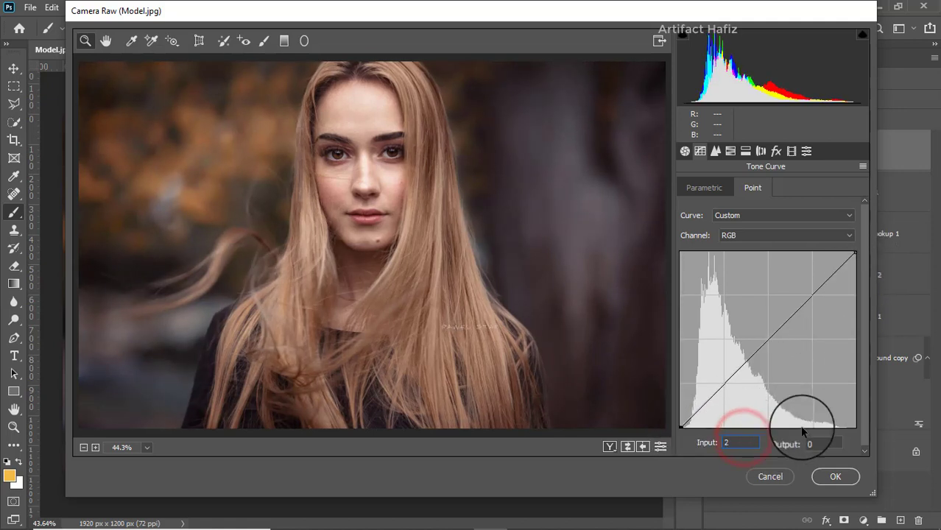
{"action": "left_click_drag", "start_coordinate": [856, 251], "coordinate": [847, 237]}
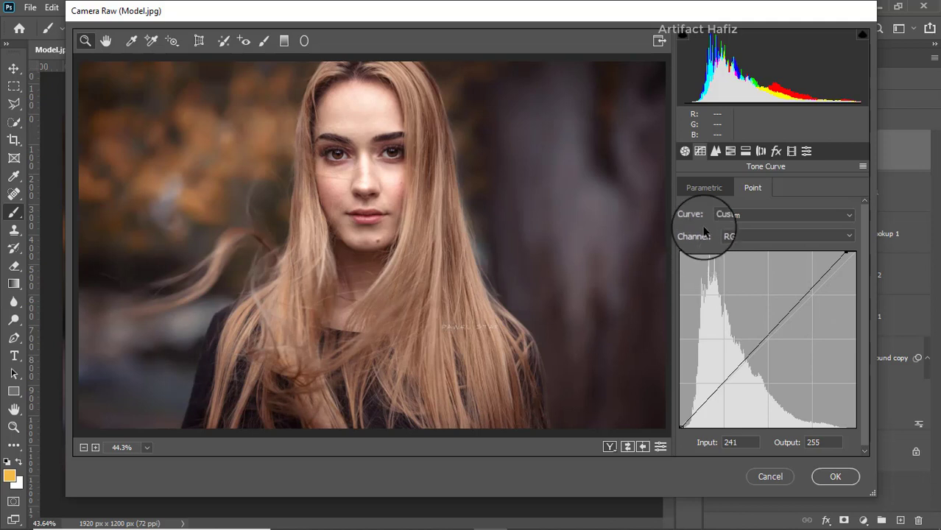
Lower the point curves' midtones: Blue at input 132, output 129; Green at input 136, output 132; Red at input 134, output 128
{"action": "left_click", "coordinate": [742, 237]}
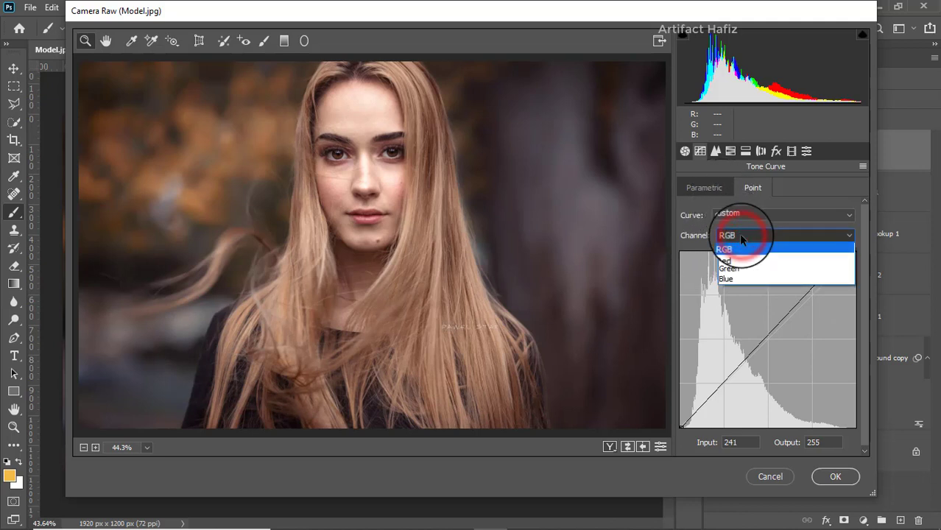
{"action": "left_click", "coordinate": [740, 280]}
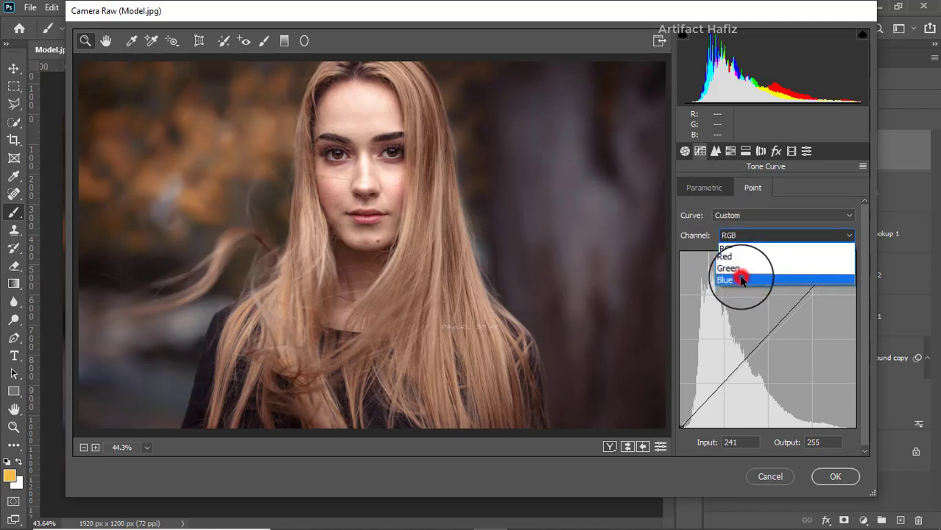
{"action": "left_click", "coordinate": [767, 335]}
{"action": "left_click_drag", "start_coordinate": [767, 335], "coordinate": [770, 339]}
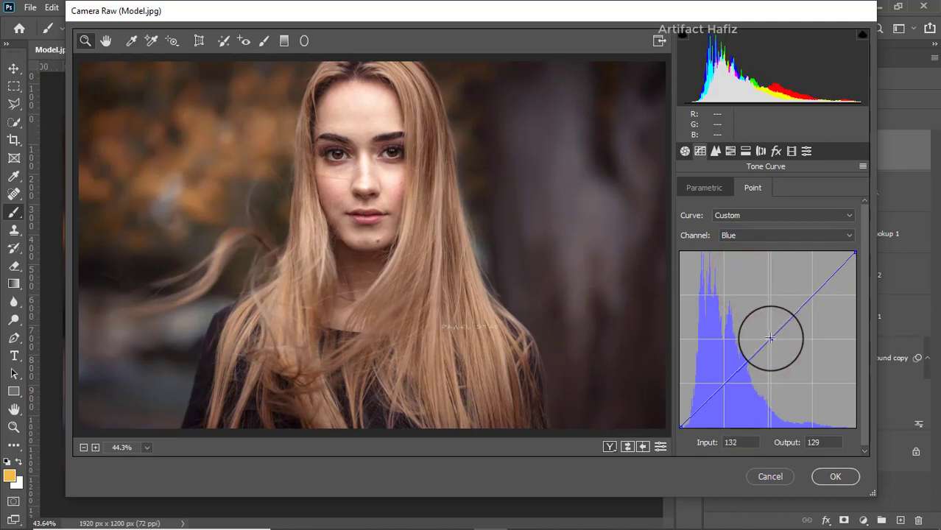
{"action": "left_click", "coordinate": [756, 236]}
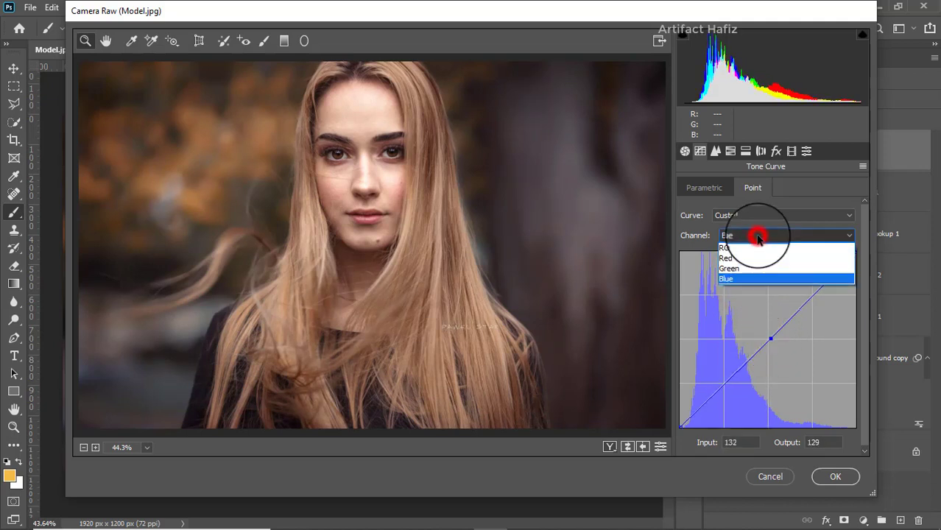
{"action": "left_click", "coordinate": [757, 269]}
{"action": "left_click", "coordinate": [769, 333]}
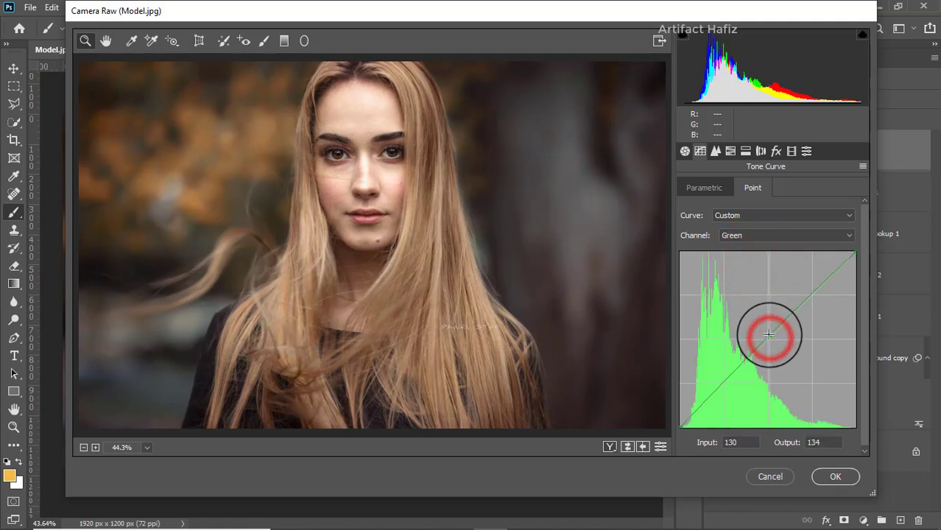
{"action": "left_click_drag", "start_coordinate": [769, 335], "coordinate": [772, 335]}
{"action": "left_click", "coordinate": [773, 240]}
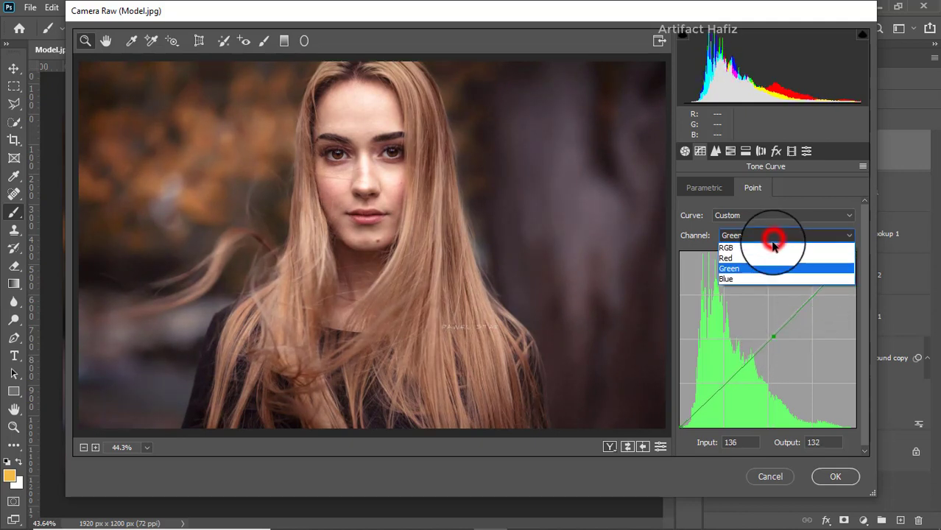
{"action": "left_click", "coordinate": [769, 250]}
{"action": "left_click_drag", "start_coordinate": [768, 337], "coordinate": [772, 340]}
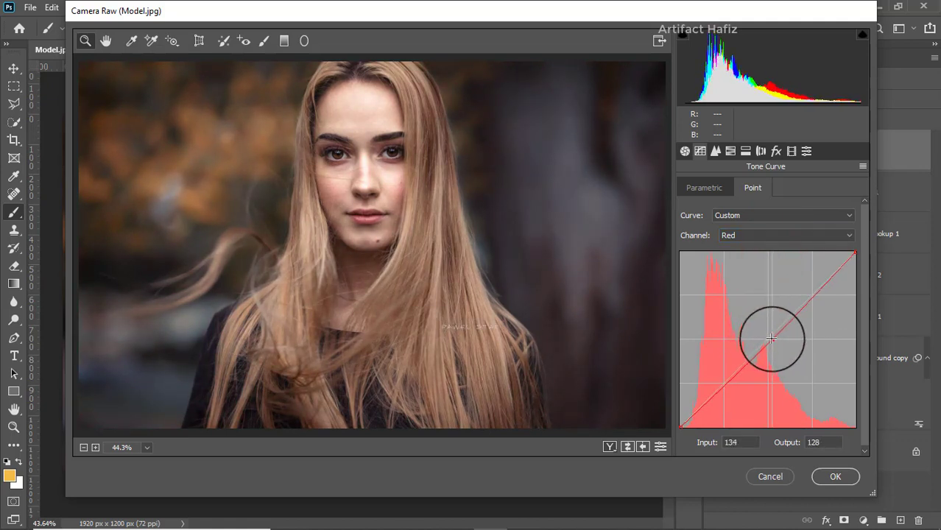
Set the Camera Raw sharpening amount to 11
{"action": "left_click", "coordinate": [716, 151]}
{"action": "left_click", "coordinate": [695, 209]}
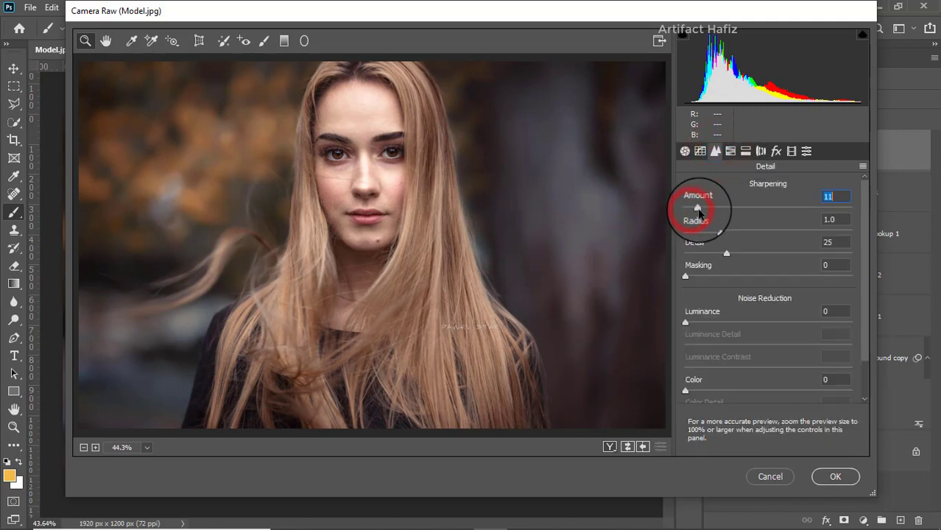
Set the HSL saturation to Reds +34, Oranges +4, Yellows +14 and Greens +7, and adjust Aquas and Blues
{"action": "left_click", "coordinate": [725, 158]}
{"action": "left_click", "coordinate": [740, 190]}
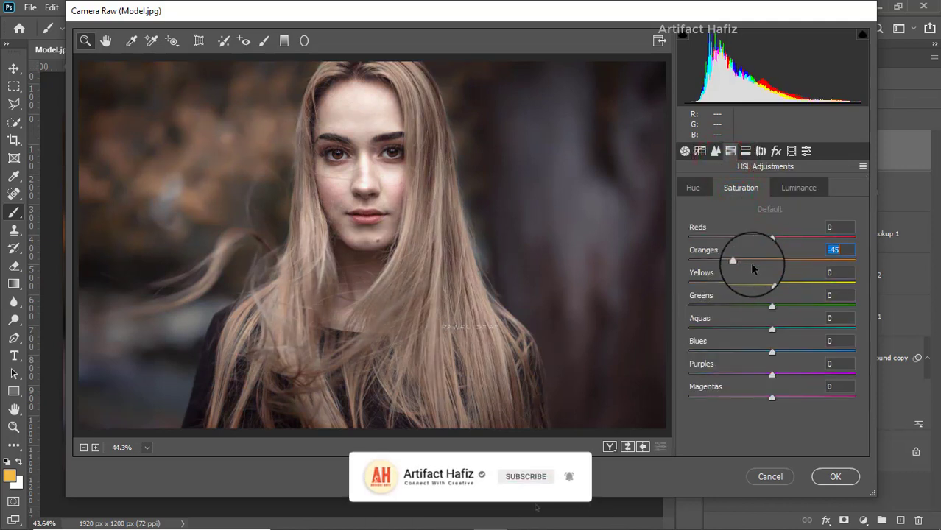
{"action": "left_click_drag", "start_coordinate": [777, 267], "coordinate": [724, 287]}
{"action": "mouse_move", "coordinate": [797, 280]}
{"action": "left_mouse_down"}
{"action": "mouse_move", "coordinate": [695, 285]}
{"action": "mouse_move", "coordinate": [835, 282]}
{"action": "mouse_move", "coordinate": [751, 283]}
{"action": "mouse_move", "coordinate": [782, 283]}
{"action": "left_mouse_up"}
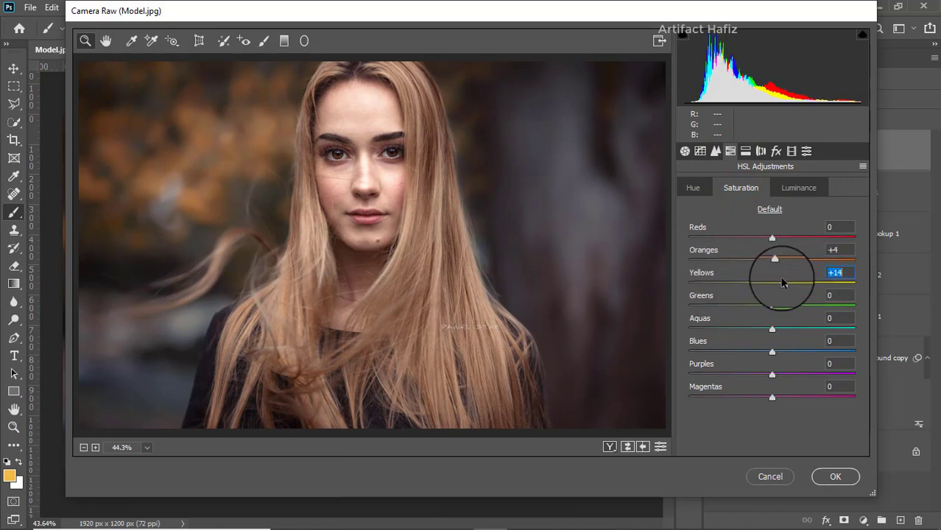
{"action": "left_click_drag", "start_coordinate": [773, 238], "coordinate": [801, 243]}
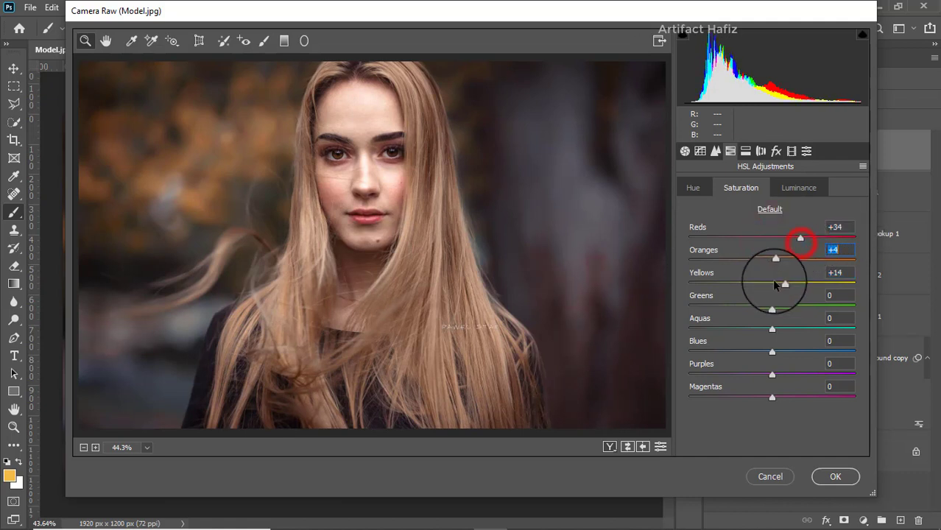
{"action": "left_click_drag", "start_coordinate": [774, 305], "coordinate": [796, 306]}
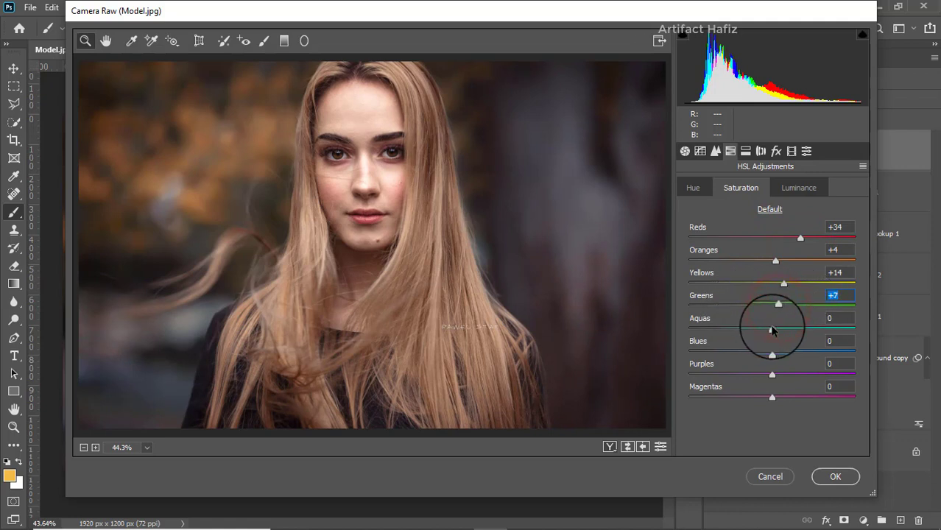
{"action": "left_click_drag", "start_coordinate": [772, 329], "coordinate": [787, 352]}
Set the HSL luminance to Reds +6, Oranges -3, Yellows +11, Aquas -13 and Blues -9
{"action": "left_click", "coordinate": [789, 190]}
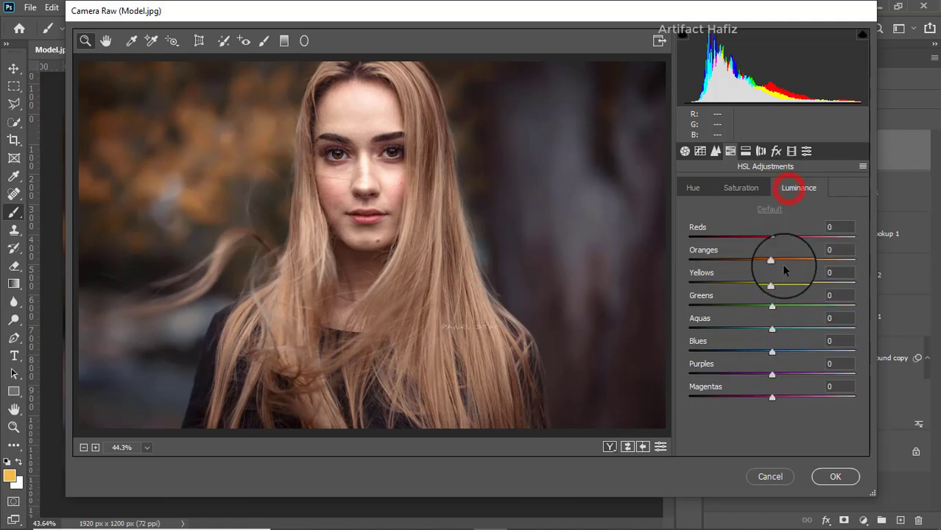
{"action": "mouse_move", "coordinate": [775, 265]}
{"action": "left_mouse_down"}
{"action": "mouse_move", "coordinate": [764, 268]}
{"action": "mouse_move", "coordinate": [776, 268]}
{"action": "mouse_move", "coordinate": [771, 279]}
{"action": "mouse_move", "coordinate": [797, 294]}
{"action": "mouse_move", "coordinate": [769, 286]}
{"action": "mouse_move", "coordinate": [779, 276]}
{"action": "left_mouse_up"}
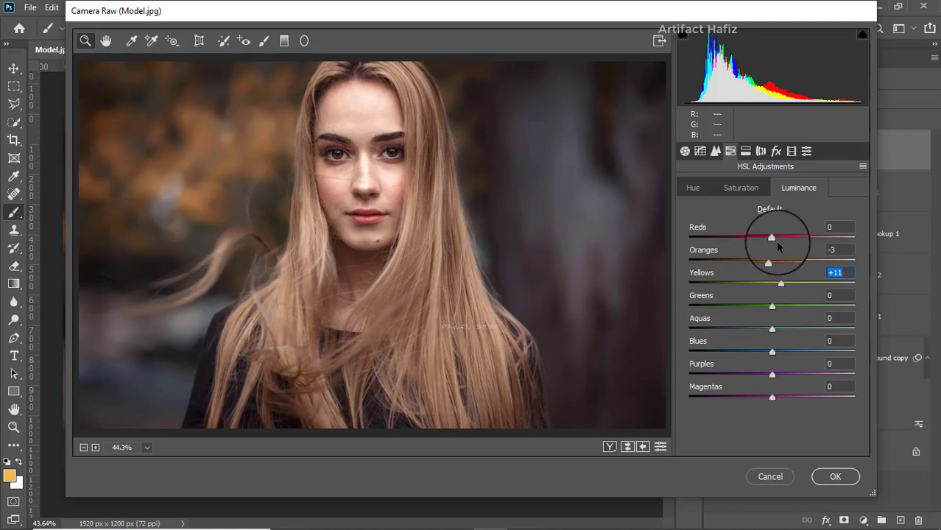
{"action": "left_click_drag", "start_coordinate": [772, 237], "coordinate": [777, 239]}
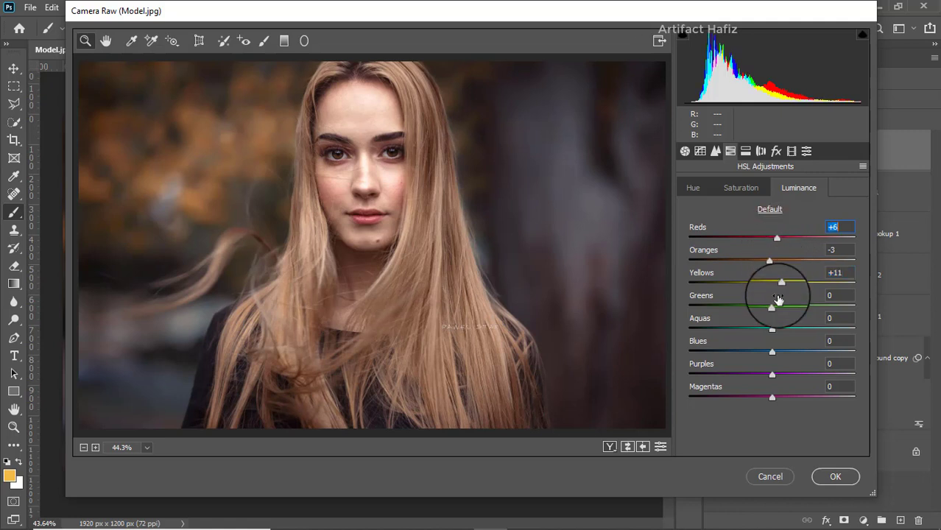
{"action": "left_click_drag", "start_coordinate": [772, 327], "coordinate": [764, 352]}
Set the HSL hue to Reds +2, Oranges +12 and Yellows +8
{"action": "left_click", "coordinate": [695, 189]}
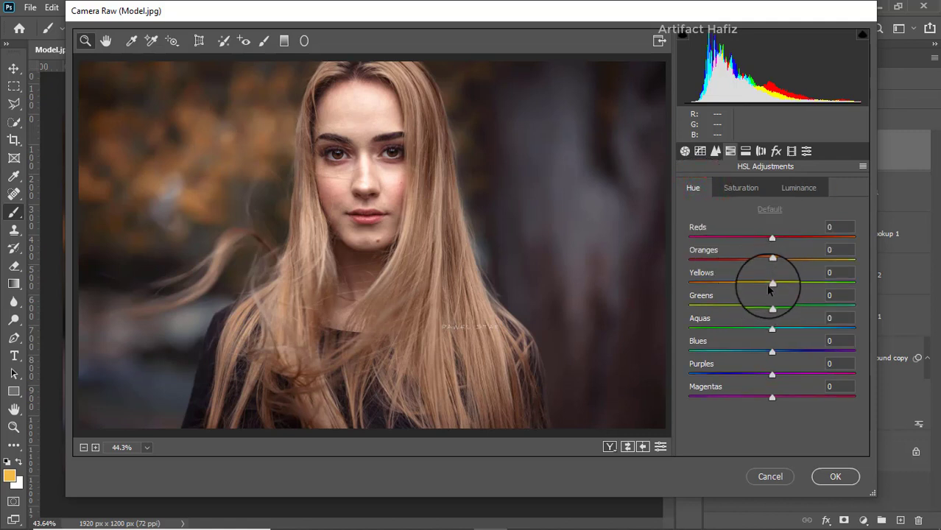
{"action": "mouse_move", "coordinate": [772, 285]}
{"action": "left_mouse_down"}
{"action": "mouse_move", "coordinate": [787, 261]}
{"action": "mouse_move", "coordinate": [766, 262]}
{"action": "mouse_move", "coordinate": [782, 260]}
{"action": "mouse_move", "coordinate": [774, 237]}
{"action": "mouse_move", "coordinate": [794, 239]}
{"action": "mouse_move", "coordinate": [772, 241]}
{"action": "left_mouse_up"}
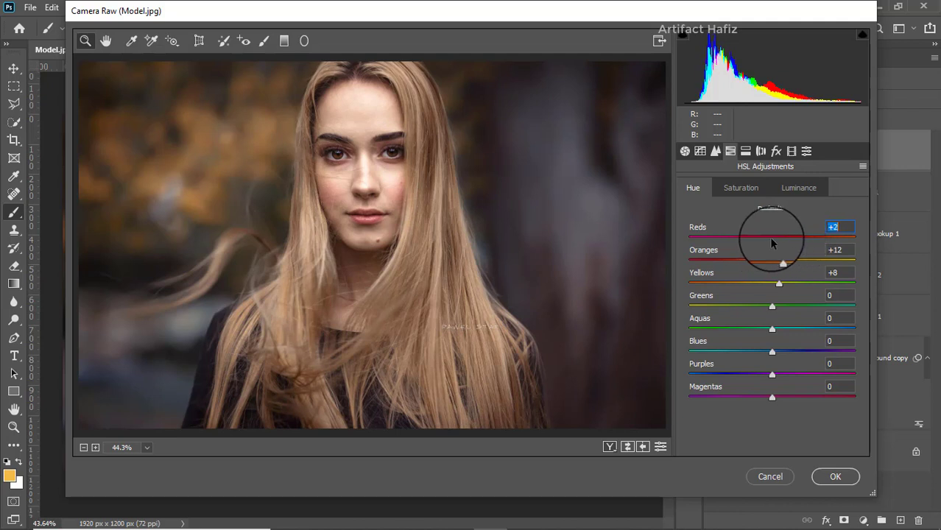
{"action": "left_click", "coordinate": [801, 188]}
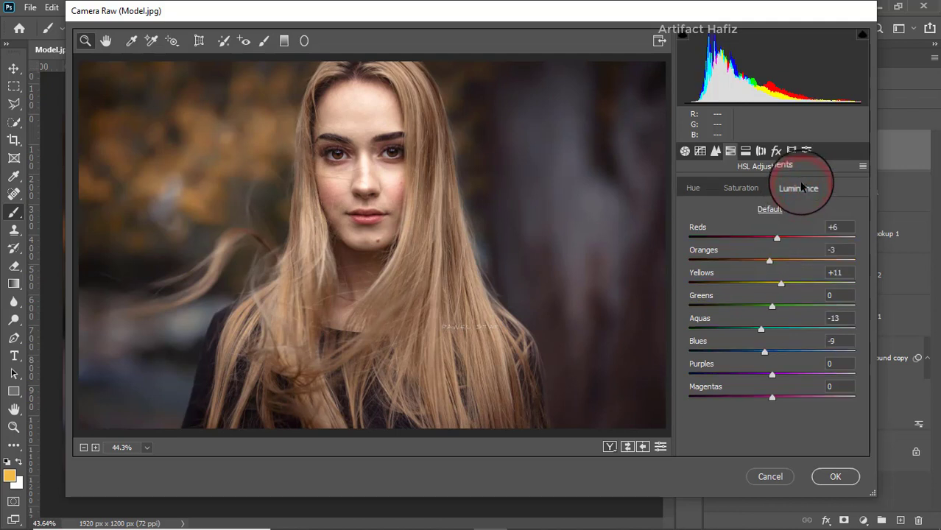
Set the Calibration saturation to +8 for Red Primary, +13 for Green Primary and +8 for Blue Primary, and apply the filter
{"action": "left_click", "coordinate": [791, 151]}
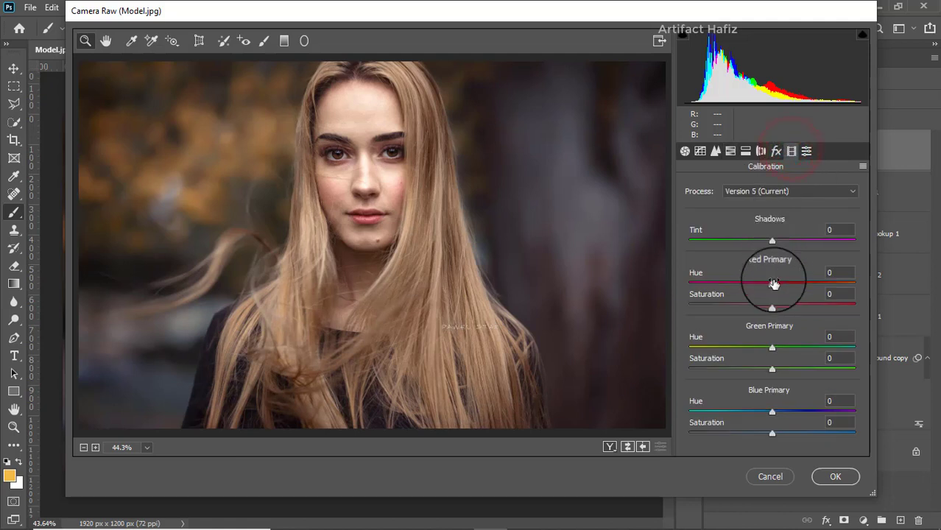
{"action": "left_click_drag", "start_coordinate": [771, 304], "coordinate": [779, 303]}
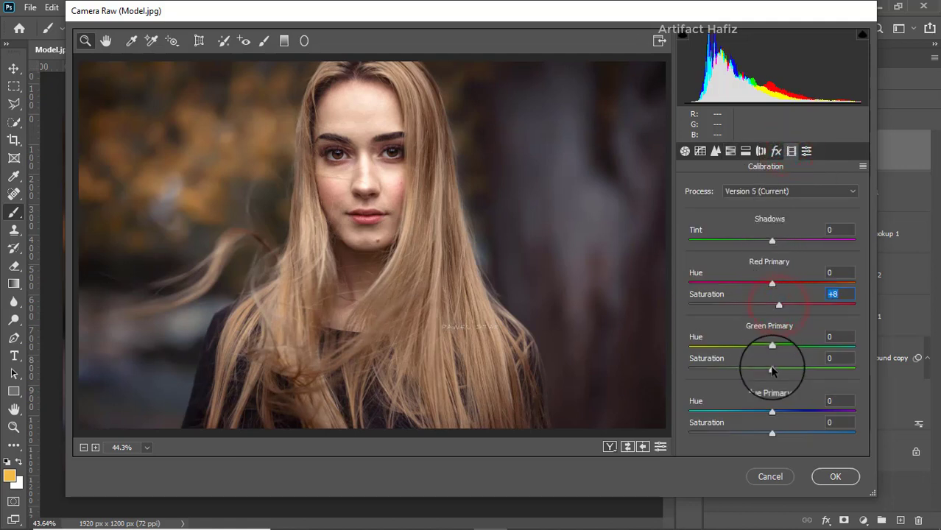
{"action": "left_click_drag", "start_coordinate": [772, 368], "coordinate": [783, 368]}
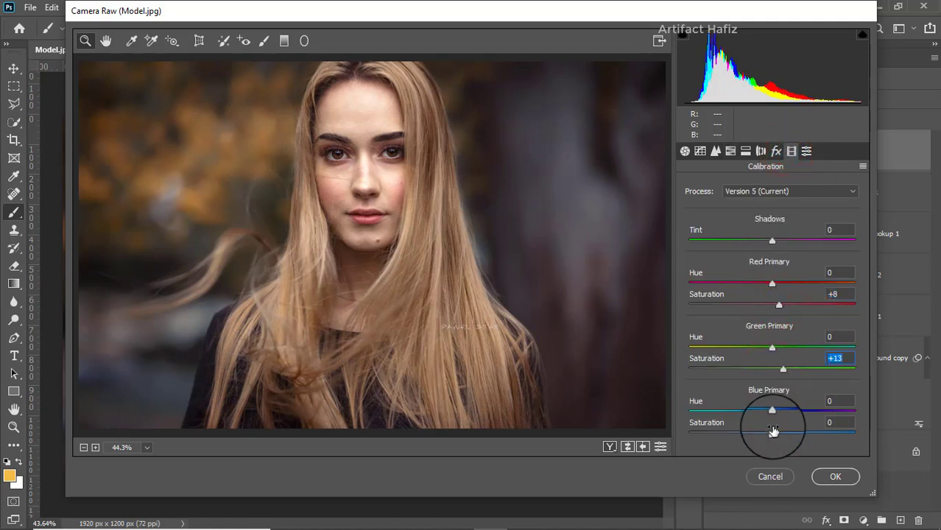
{"action": "left_click_drag", "start_coordinate": [772, 435], "coordinate": [778, 436]}
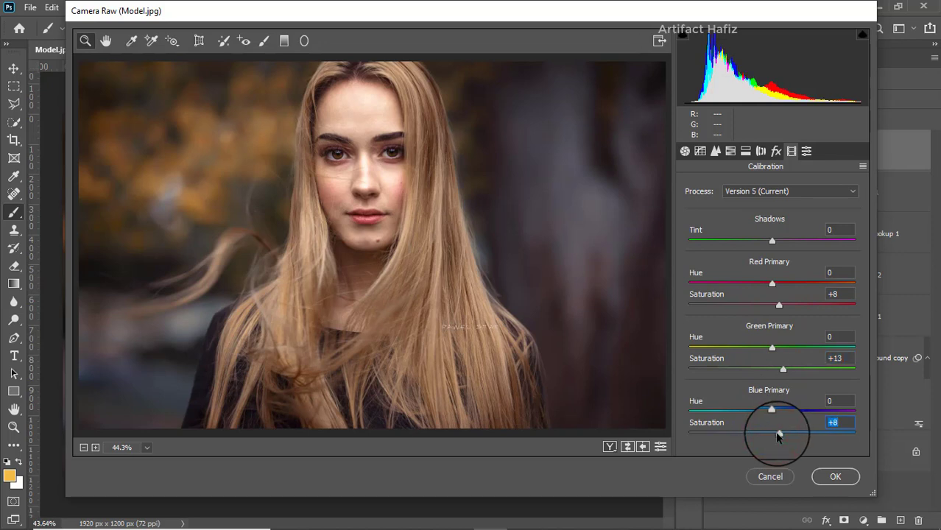
{"action": "left_click", "coordinate": [823, 477]}
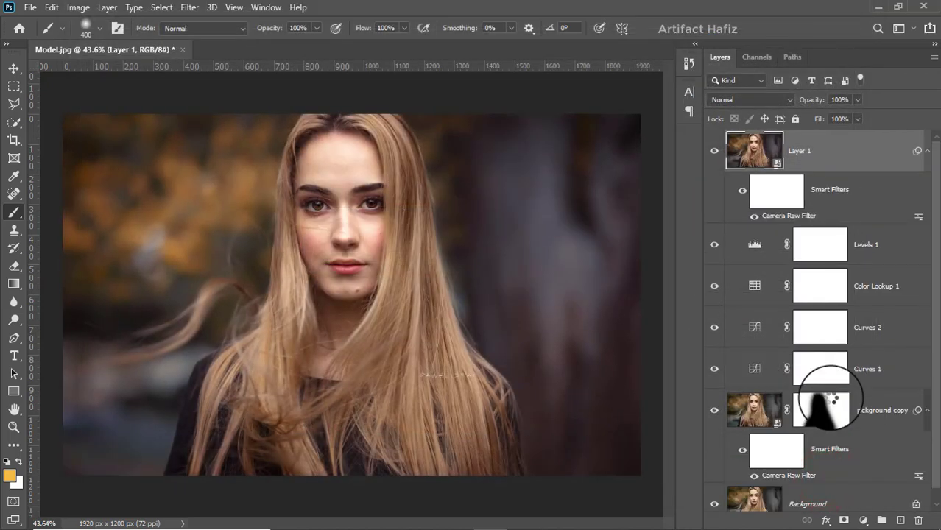
Compare the graded portrait with the original by toggling the visibility of every layer except Background
{"action": "scroll", "coordinate": [840, 343], "scroll_direction": "down", "scroll_amount": 1}
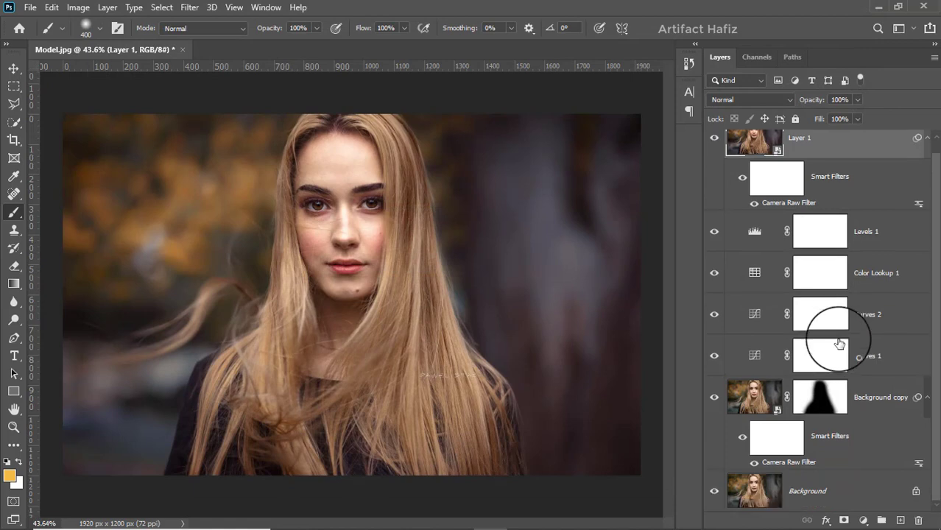
{"action": "left_click", "coordinate": [714, 491], "text": "alt"}
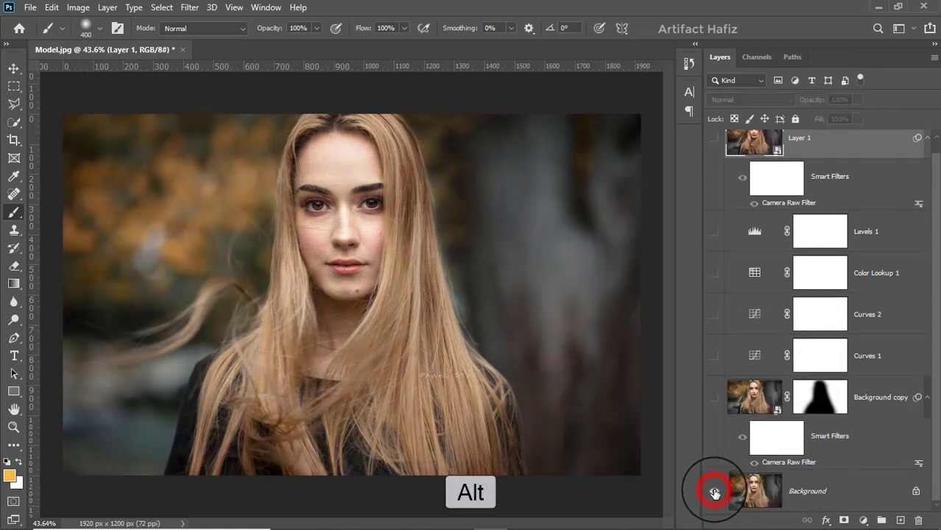
{"action": "left_click", "coordinate": [714, 491], "text": "alt"}
{"action": "left_click", "coordinate": [714, 491], "text": "alt"}
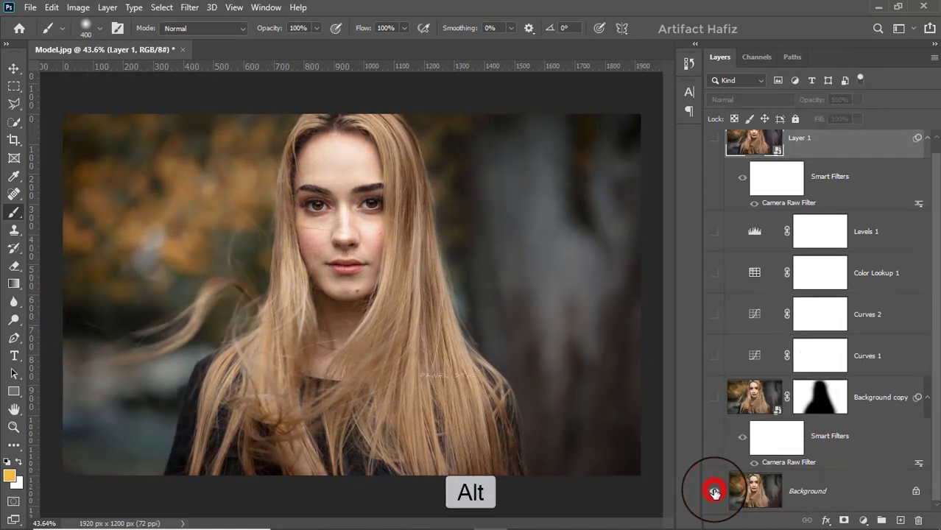